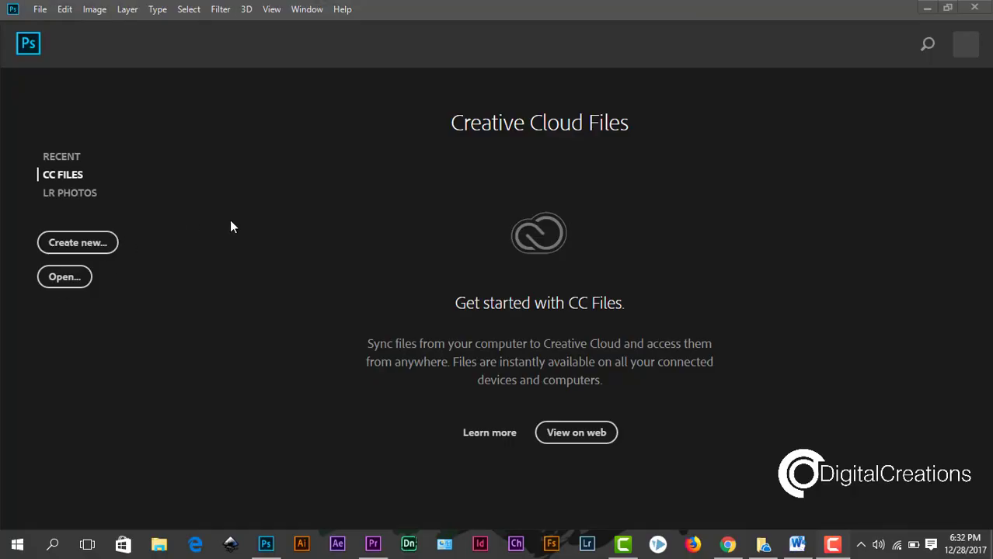
Step: Open pexels-photo-415829 from the Downloads folder, browsing it as large icons
click(84, 280)
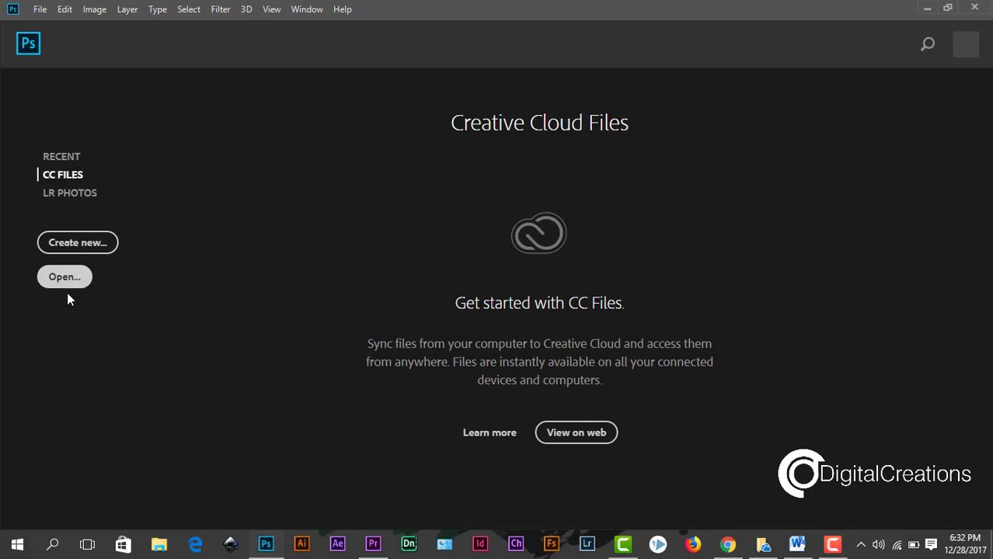
click(65, 280)
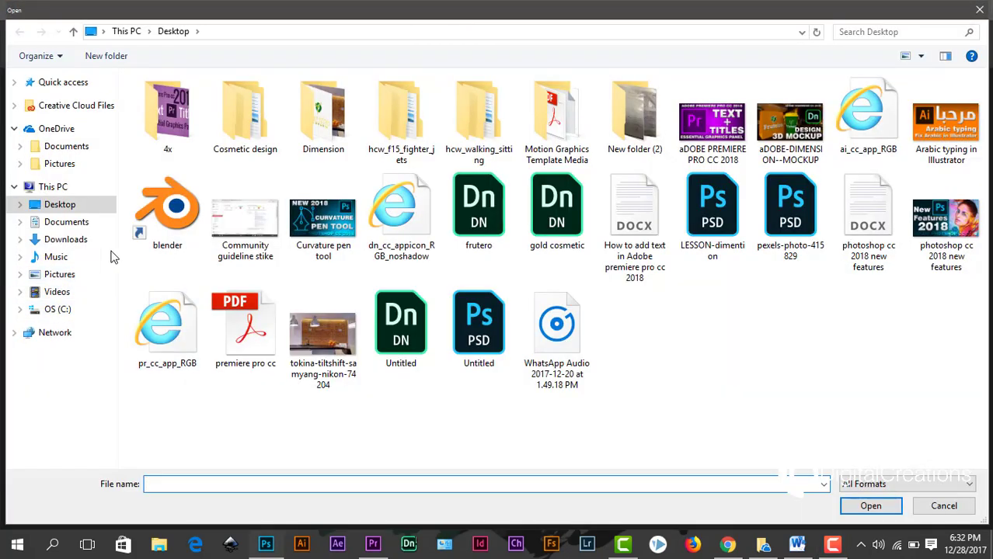
click(56, 240)
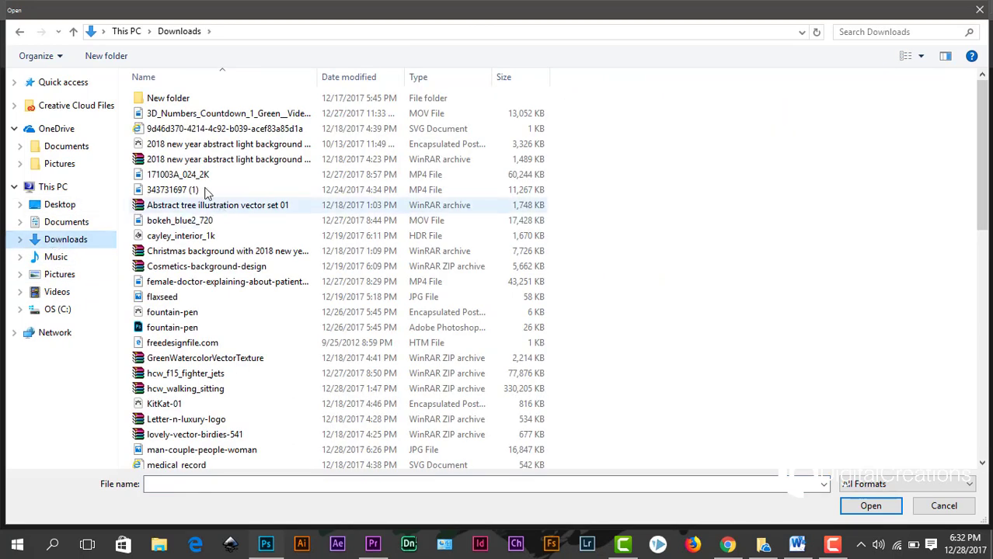
right_click(822, 103)
mouse_move(837, 104)
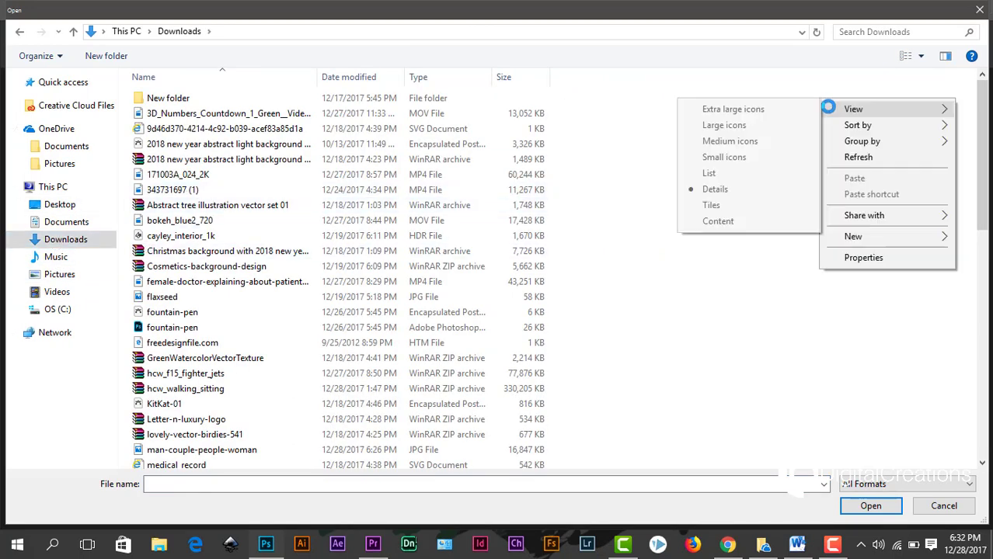
click(705, 125)
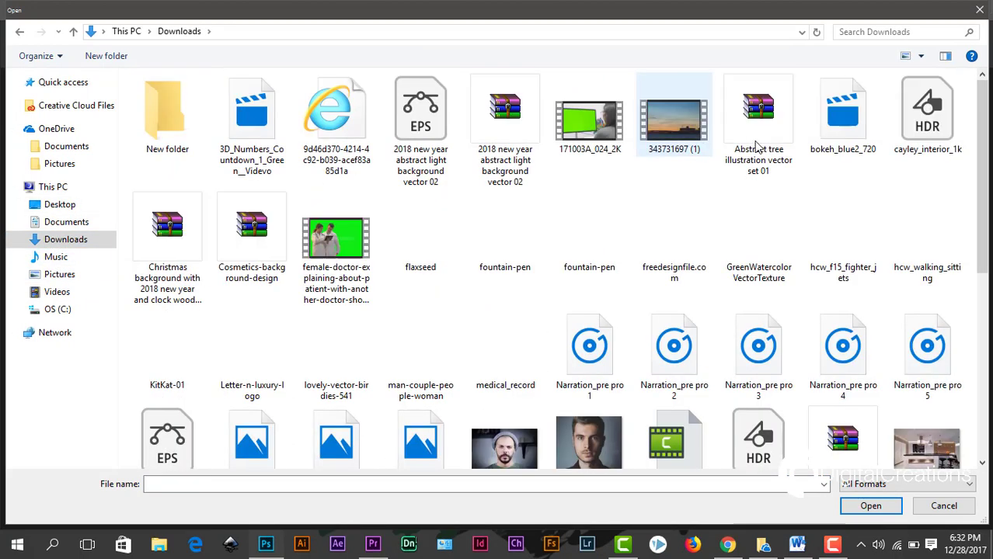
drag(984, 110, 980, 259)
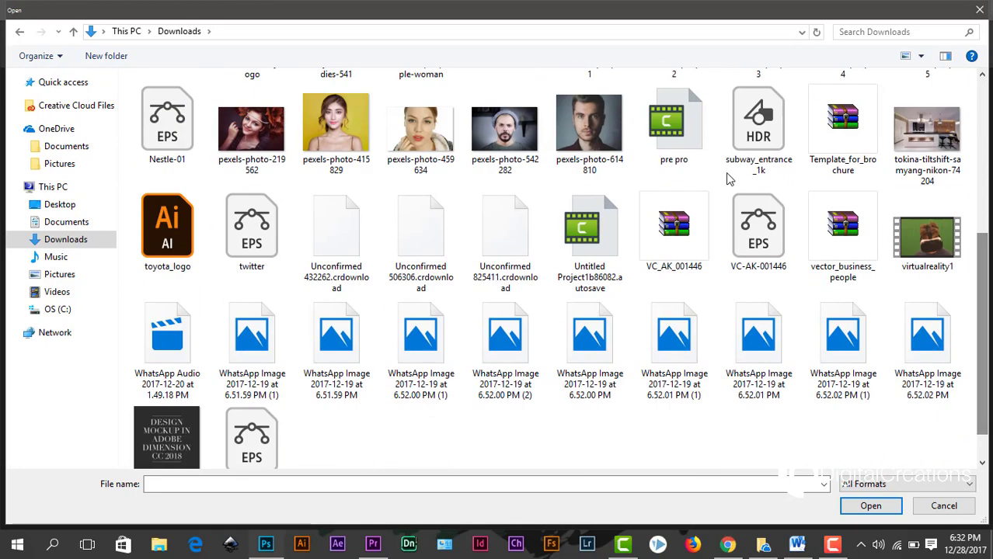
click(349, 132)
double_click(349, 132)
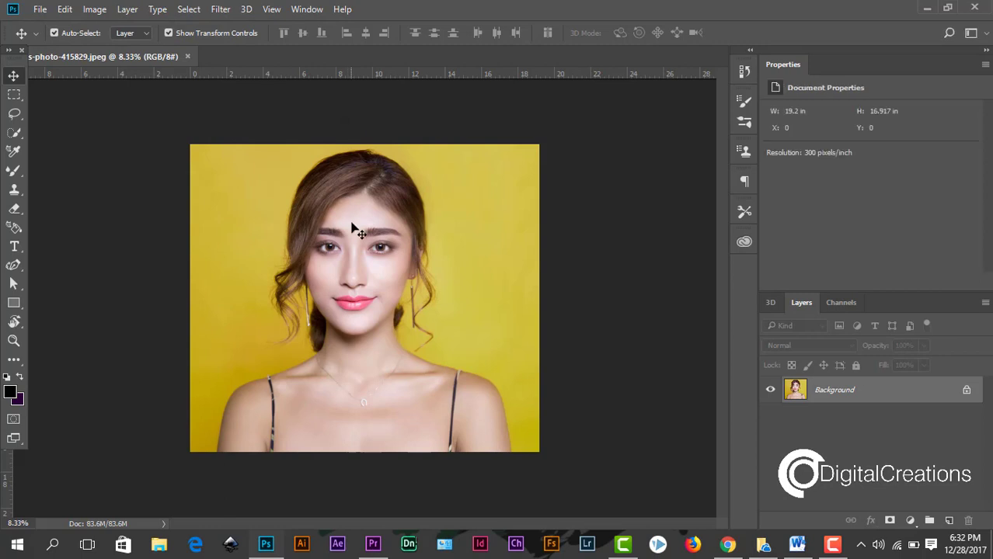
Step: Zoom in one step and turn the Background into a layer named 'Face Aware Liquify'
click(13, 340)
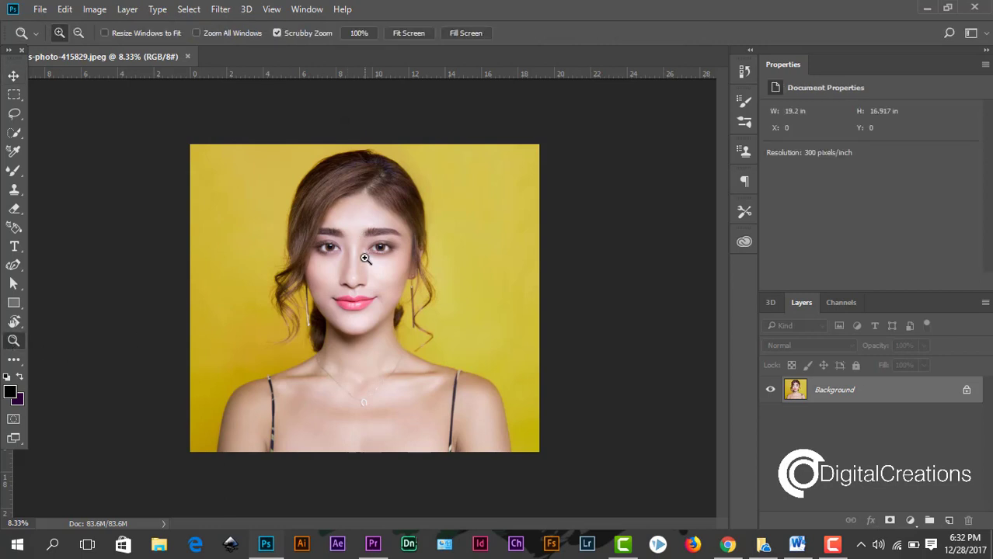
click(359, 258)
double_click(904, 394)
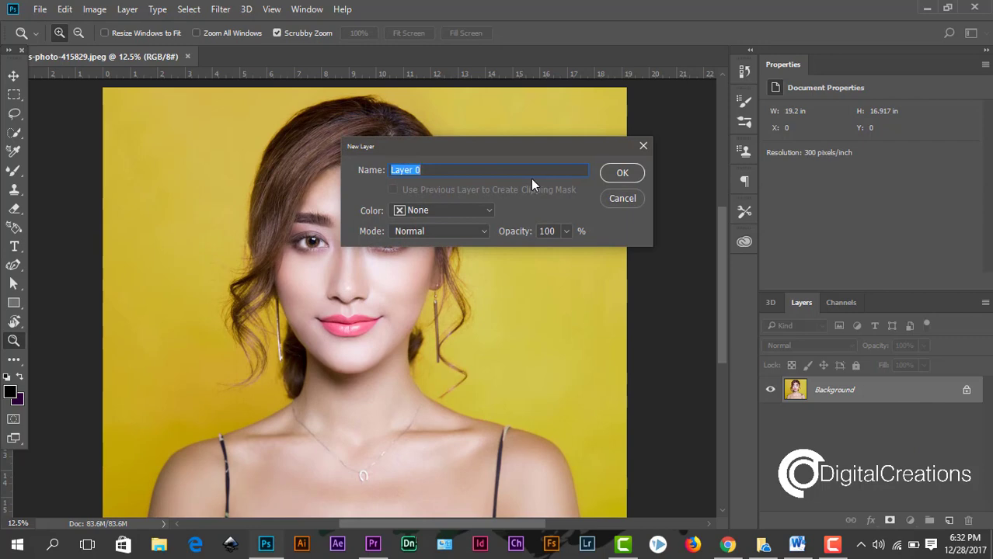
text(Face )
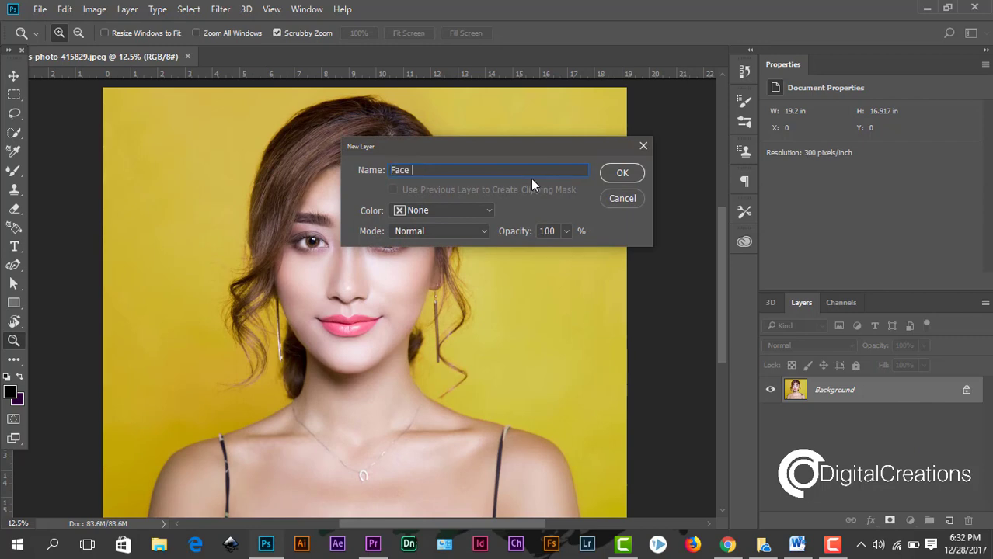
text(Liqu)
key(BackSpace)
key(BackSpace)
key(BackSpace)
key(BackSpace)
text(Aware Liquify)
click(619, 177)
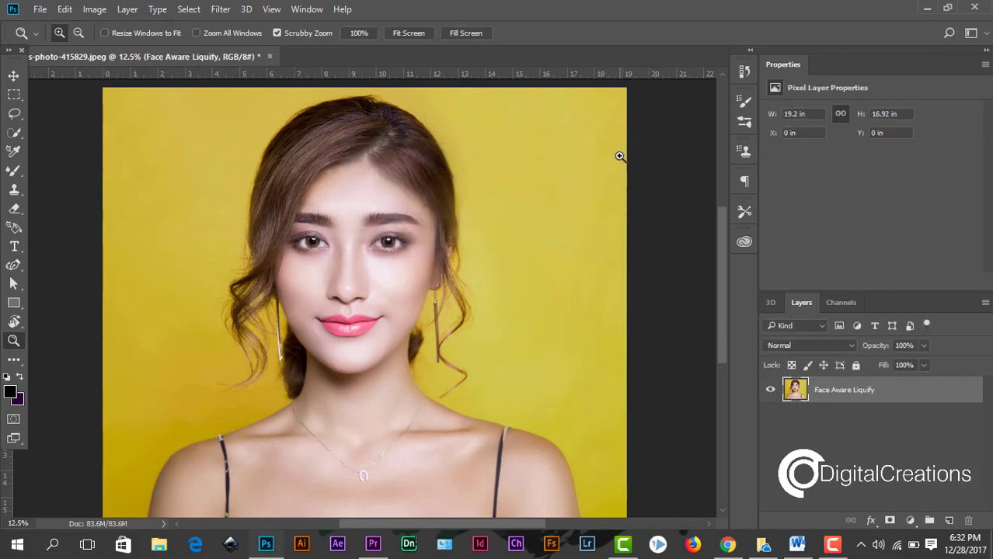
Step: Zoom in and pan to frame the woman's face, then open the Filter menu
click(316, 225)
mouse_move(377, 278)
mouse_down()
mouse_move(362, 270)
mouse_move(370, 248)
mouse_move(385, 271)
mouse_up()
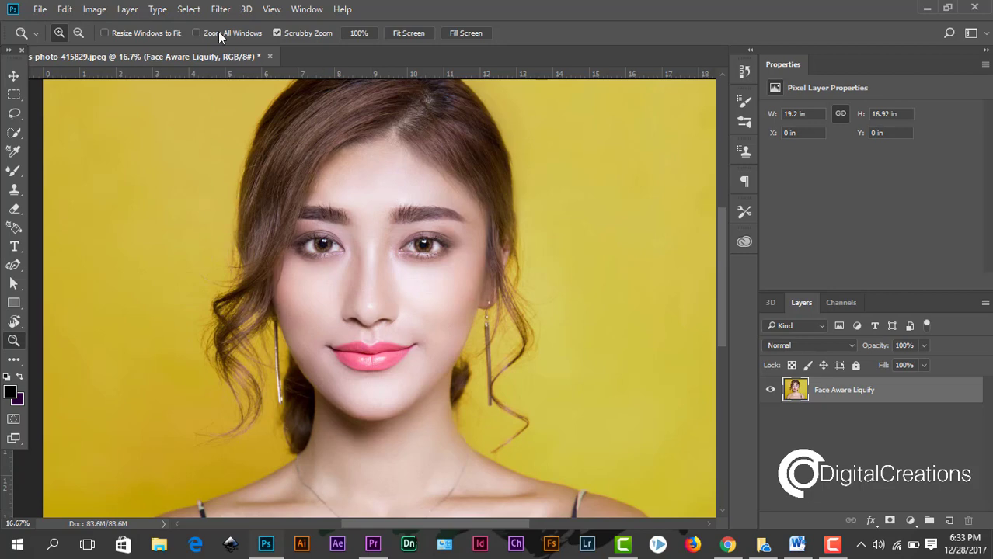
click(220, 10)
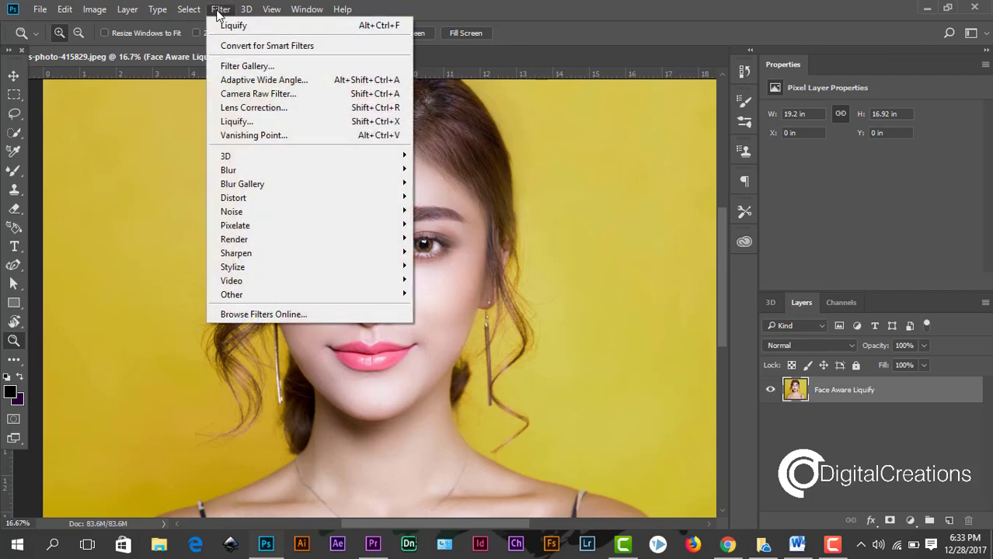
Step: Launch Liquify, toggle the Eyes and Nose groups, and link left and right Eye Size
click(228, 124)
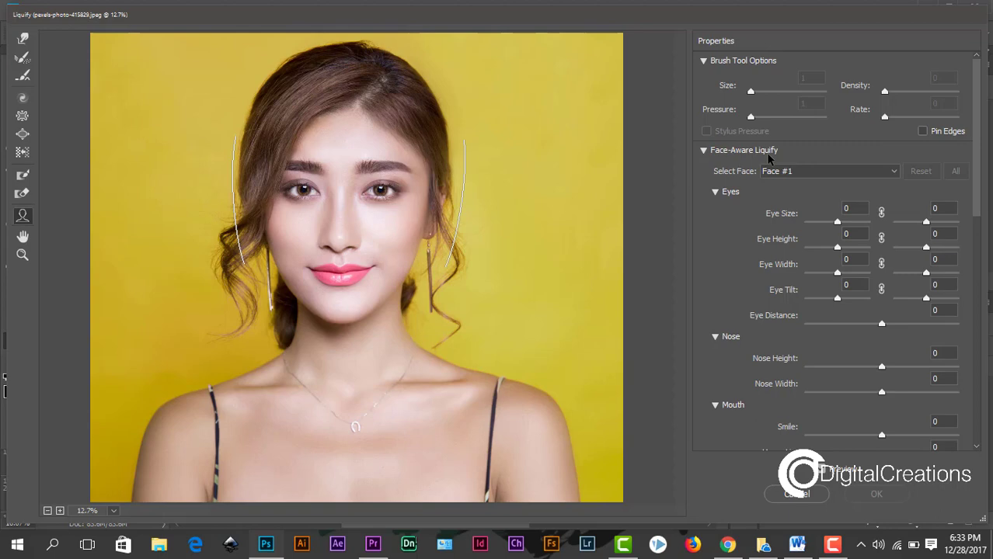
click(713, 193)
click(715, 209)
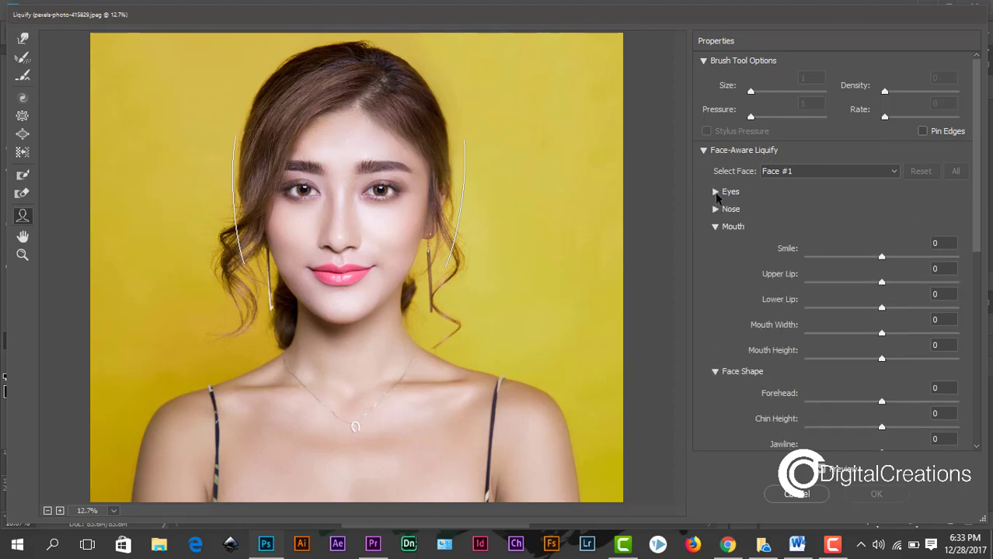
click(715, 193)
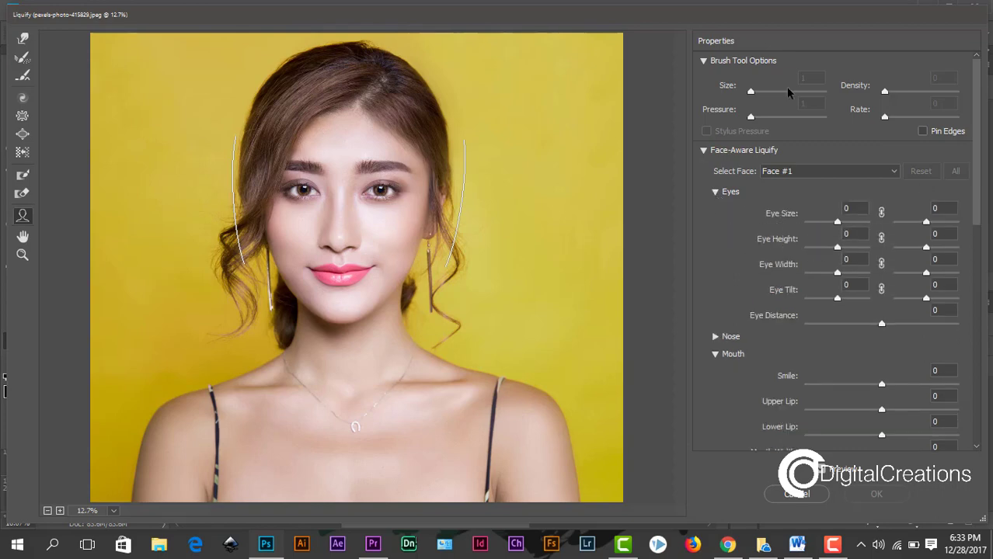
click(882, 213)
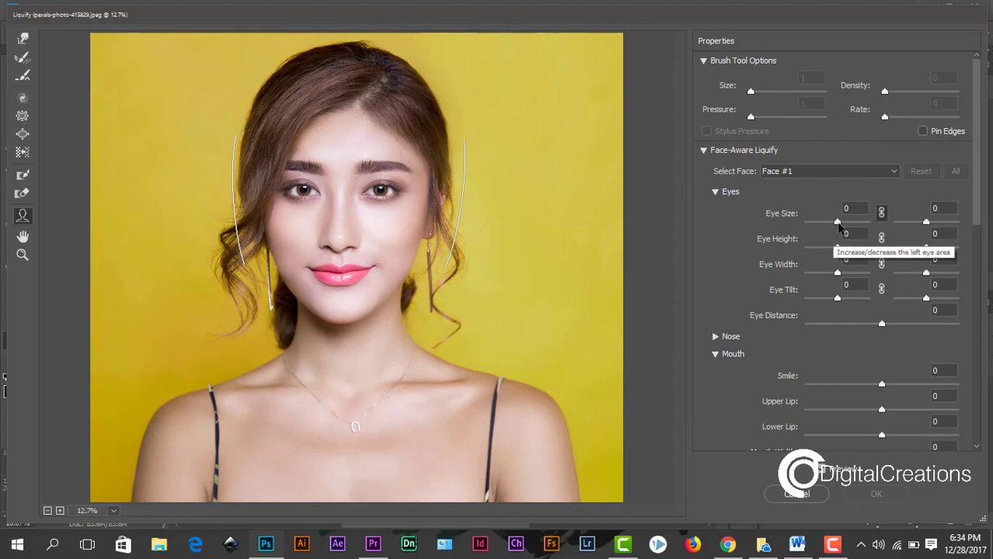
Step: Drag the linked eye sliders to Size 100, Height 38, Width 56, Tilt 68, Distance -10
drag(839, 225, 882, 240)
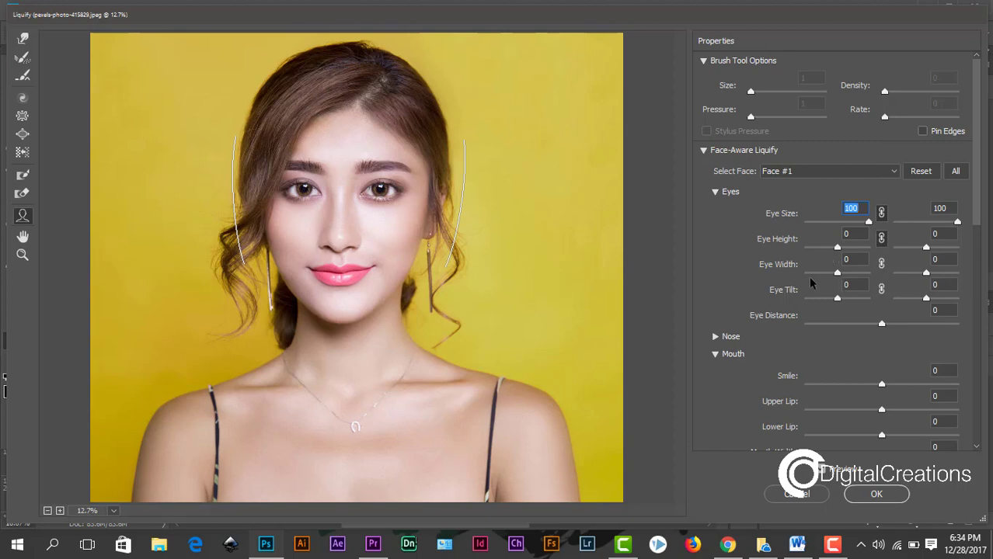
mouse_move(838, 247)
mouse_down()
mouse_move(866, 249)
mouse_move(839, 249)
mouse_move(847, 248)
mouse_up()
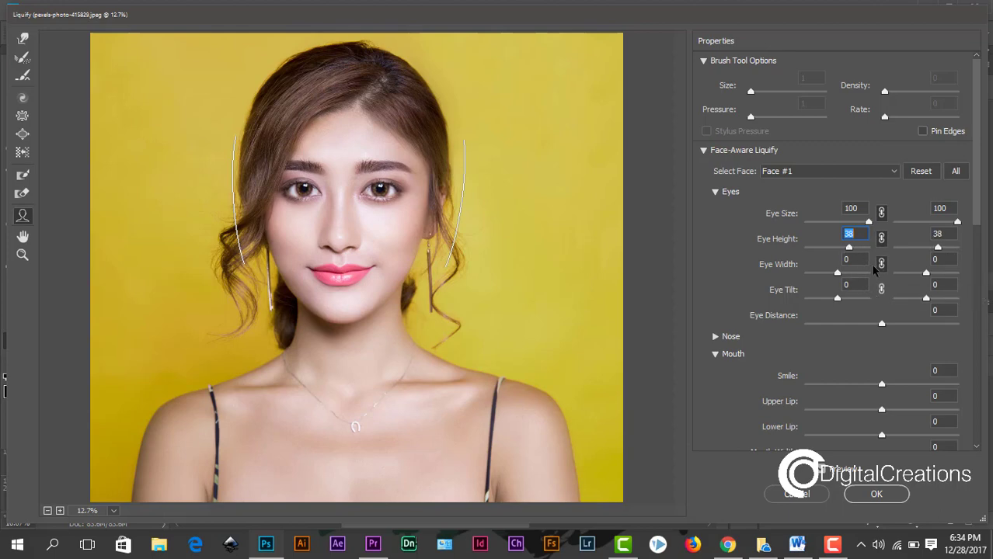
drag(837, 275, 856, 283)
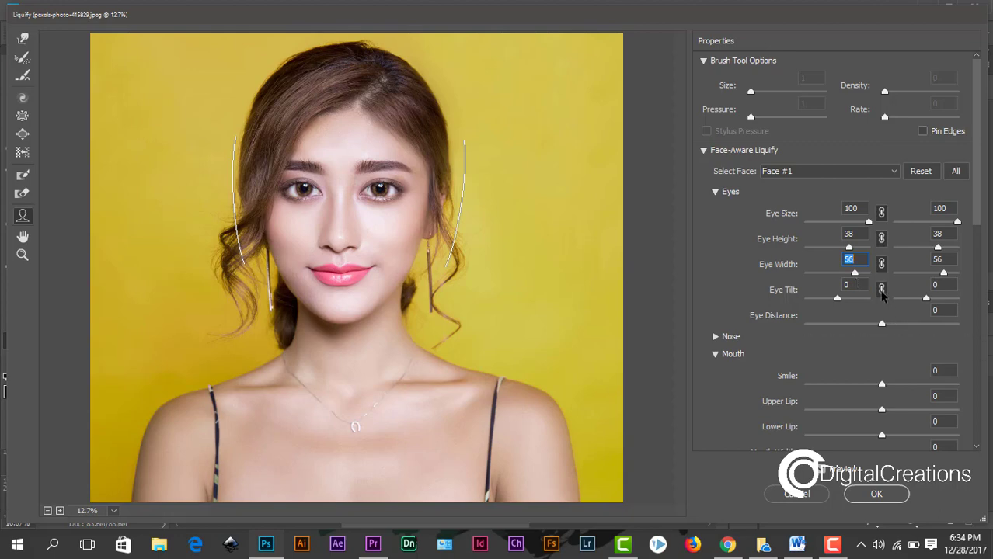
drag(836, 300, 857, 307)
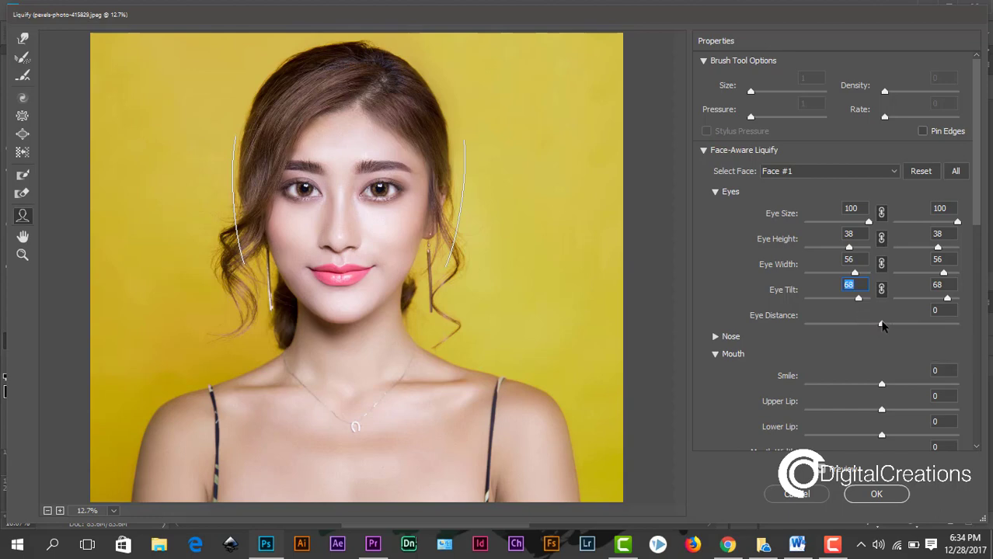
mouse_move(882, 327)
mouse_down()
mouse_move(783, 324)
mouse_move(872, 329)
mouse_up()
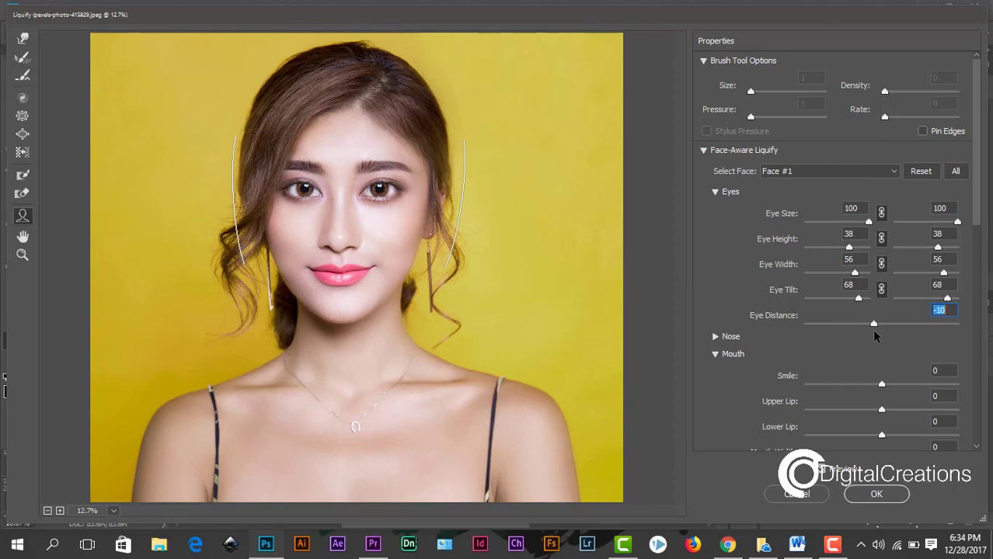
Step: Shrink the nose to Nose Height -67 and Nose Width -100
click(716, 336)
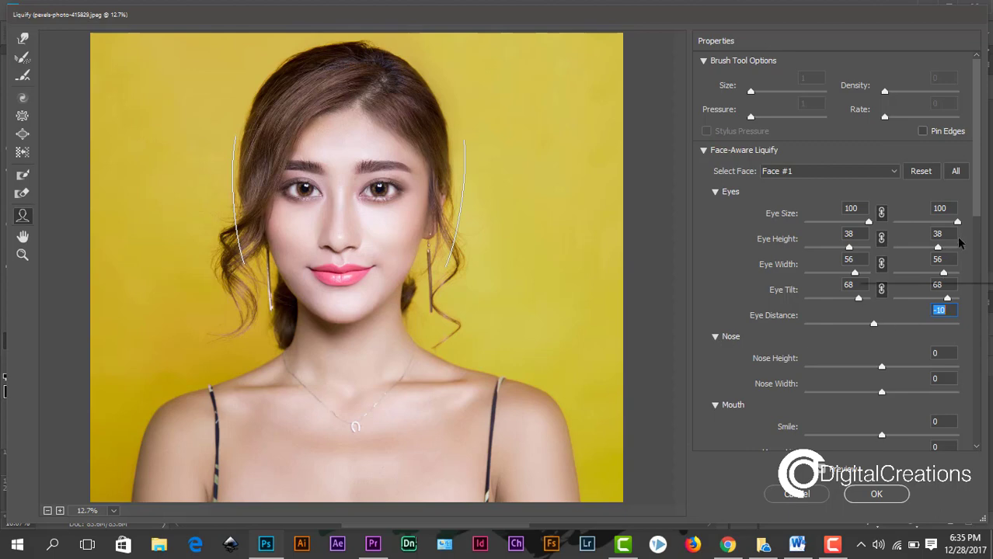
drag(977, 149, 974, 190)
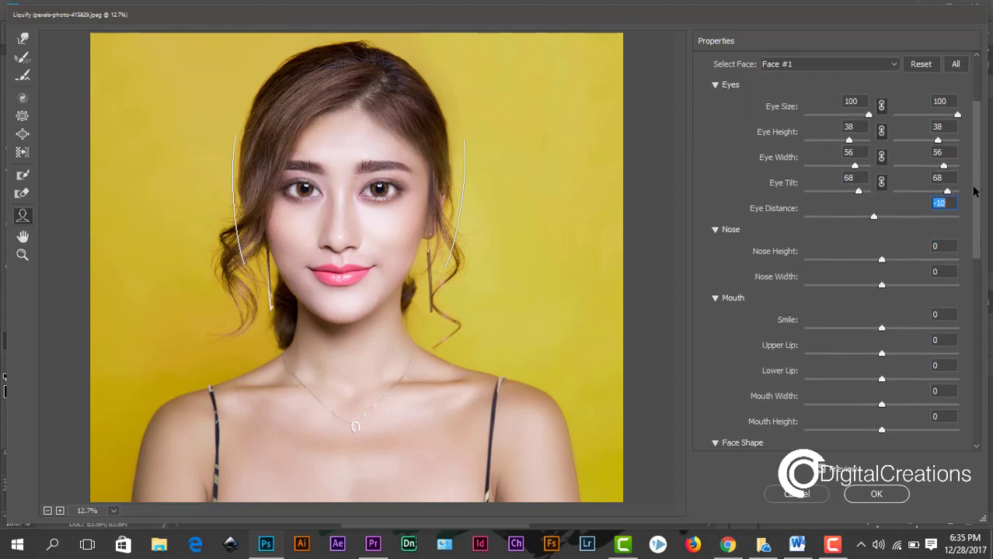
drag(856, 258, 829, 266)
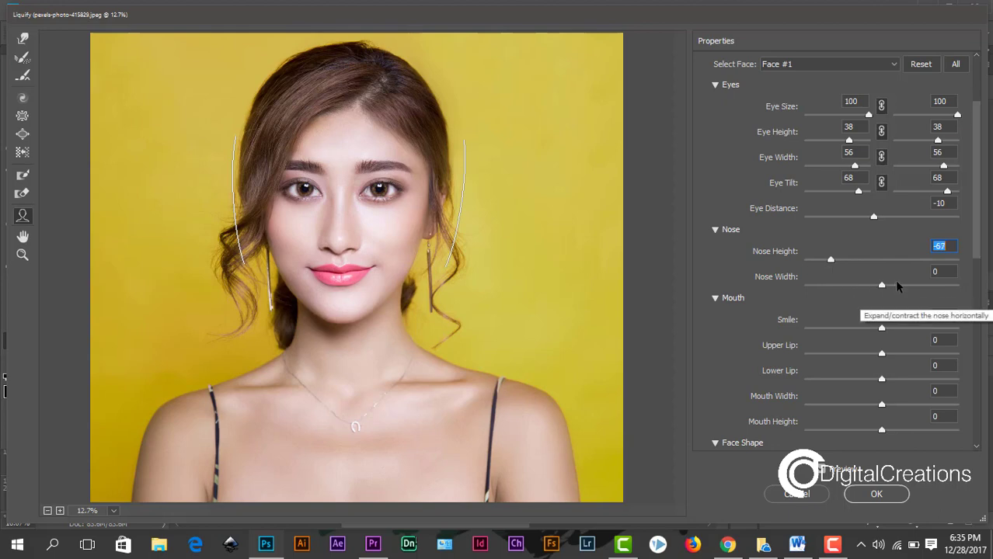
drag(883, 285, 797, 289)
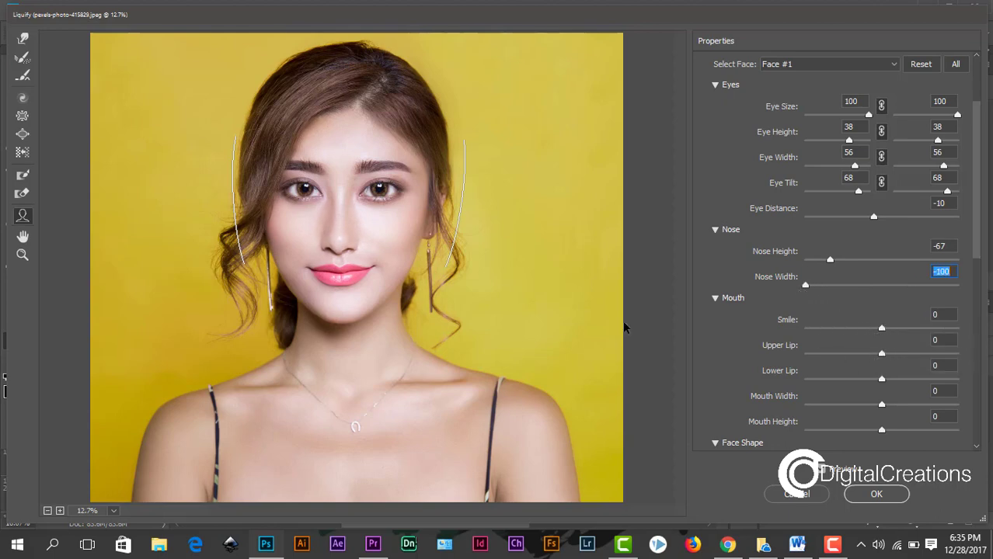
Step: Set the mouth to Smile -12, Upper Lip 22, Lower Lip -75, Width 35, Height 10
click(714, 301)
click(715, 301)
drag(882, 330, 820, 357)
drag(881, 381, 836, 396)
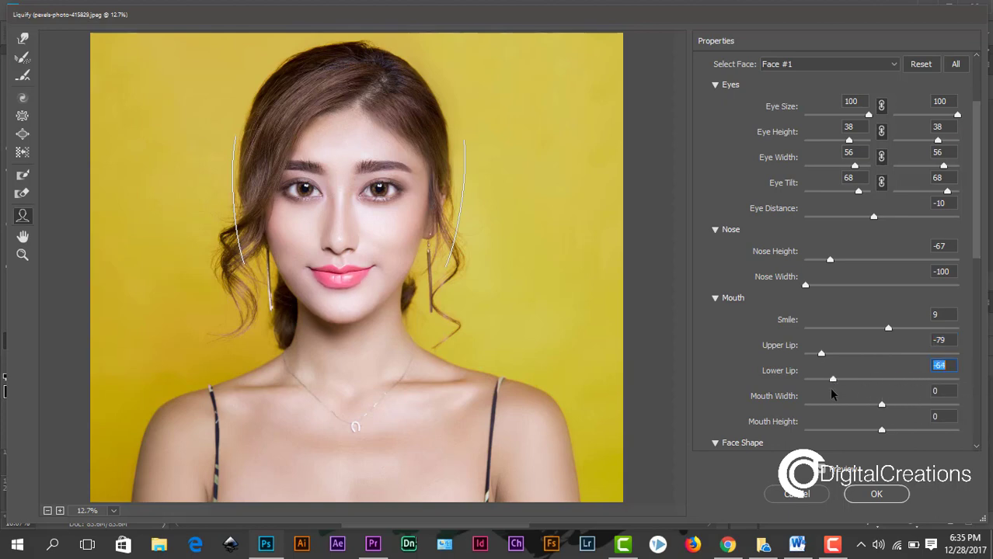
drag(821, 354, 874, 336)
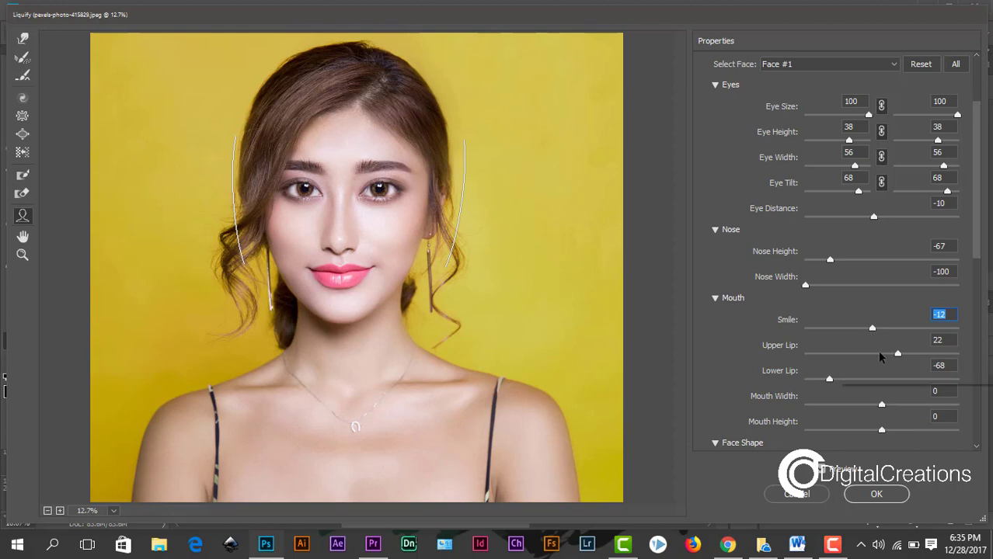
drag(829, 380, 822, 382)
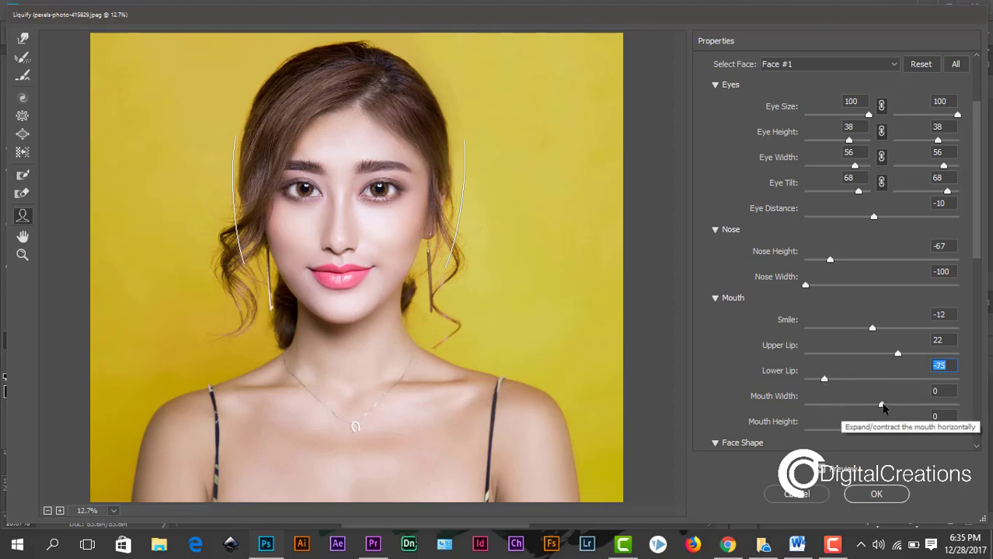
mouse_move(883, 408)
mouse_down()
mouse_move(861, 407)
mouse_move(893, 414)
mouse_up()
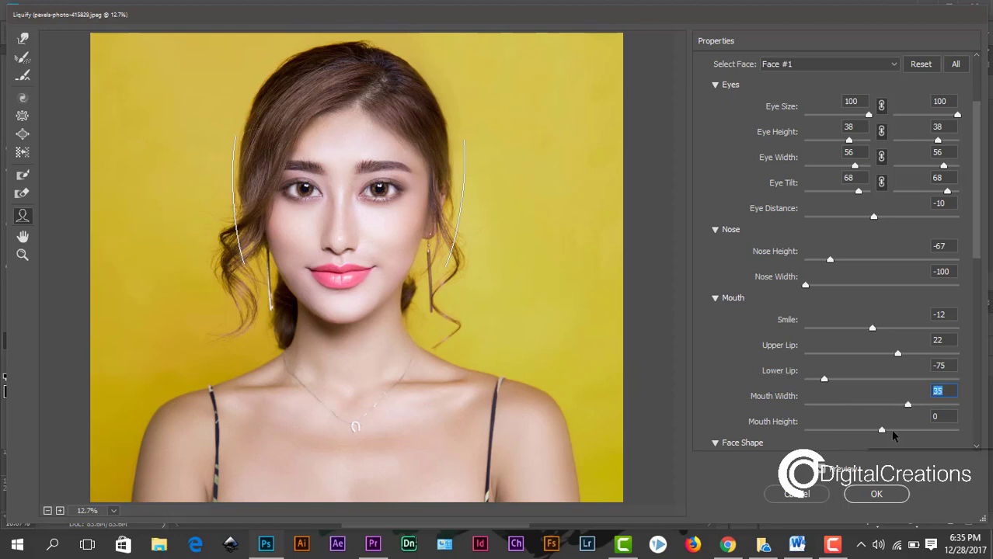
mouse_move(881, 429)
mouse_down()
mouse_move(844, 429)
mouse_move(889, 432)
mouse_up()
Step: Set Forehead 47, Chin Height 21 and Face Width -81, then apply the Liquify edits
drag(975, 184, 979, 259)
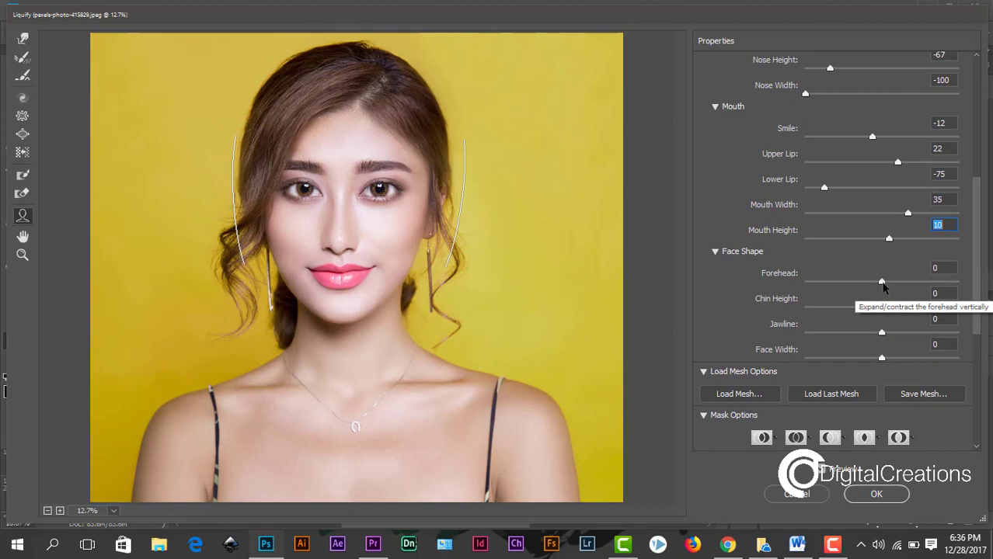
drag(775, 278, 723, 351)
drag(977, 223, 981, 282)
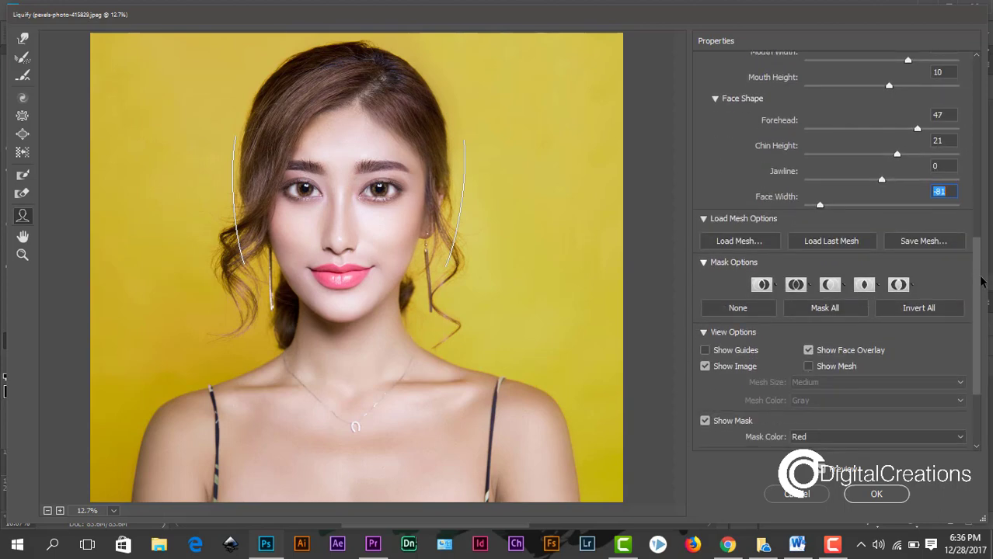
click(863, 499)
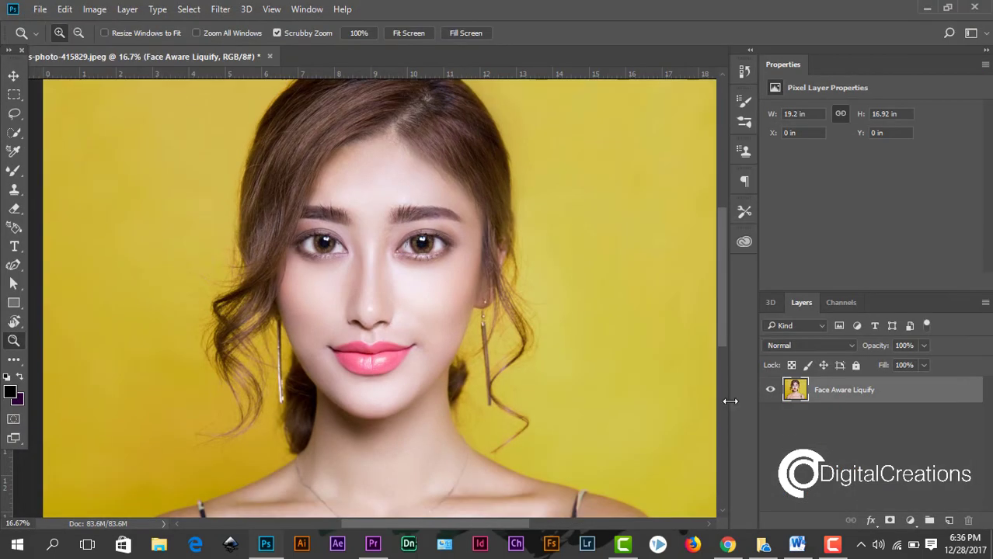
key(ctrl+minus)
key(ctrl+minus)
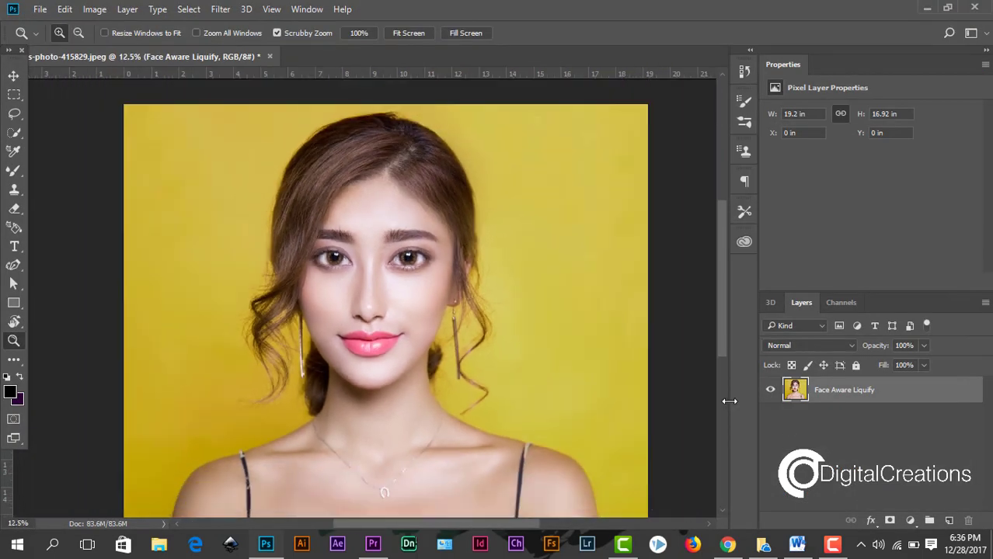
key(ctrl+plus)
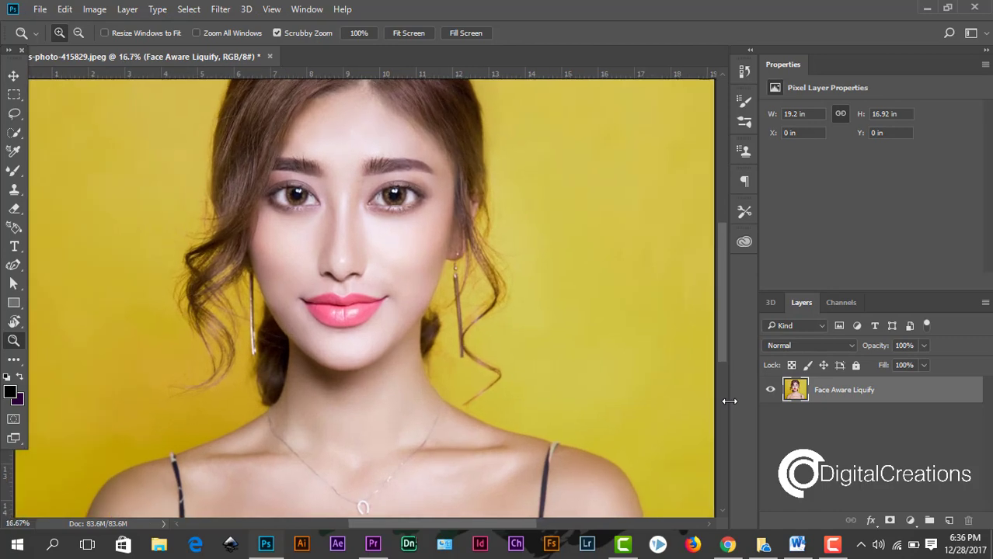
key(ctrl+z)
key(ctrl+z)
key(ctrl+minus)
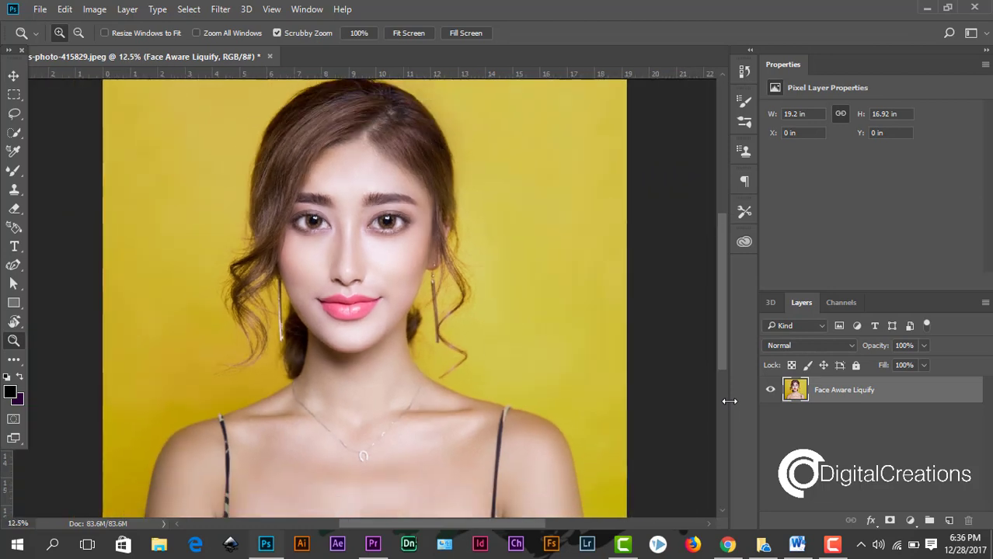
key(ctrl+minus)
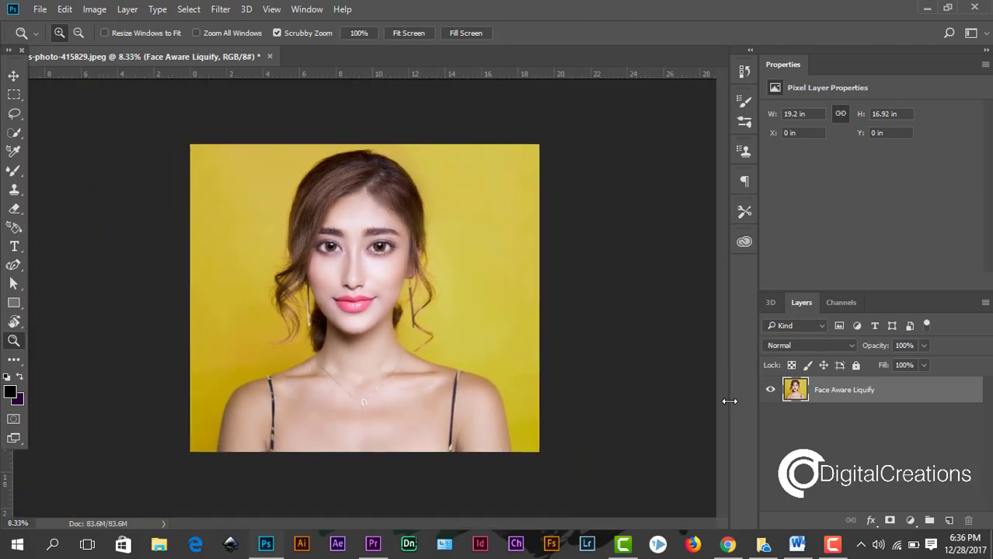
key(ctrl+plus)
key(ctrl+z)
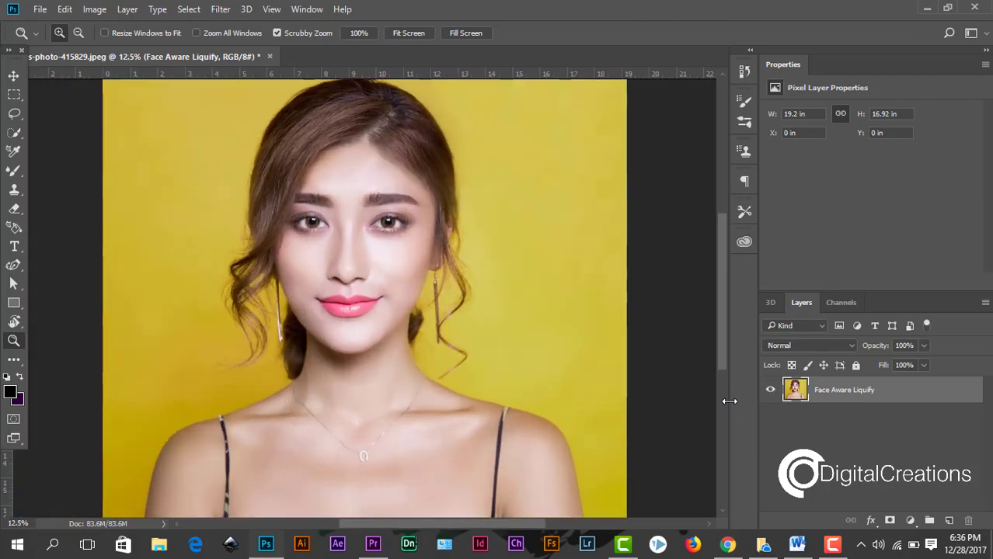
key(ctrl+z)
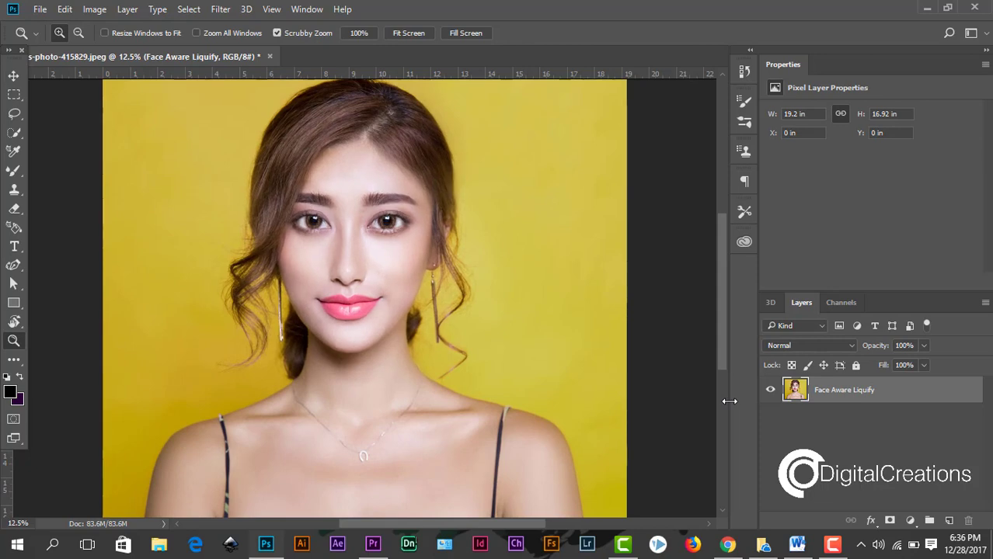
key(ctrl+minus)
key(ctrl+plus)
key(ctrl+plus)
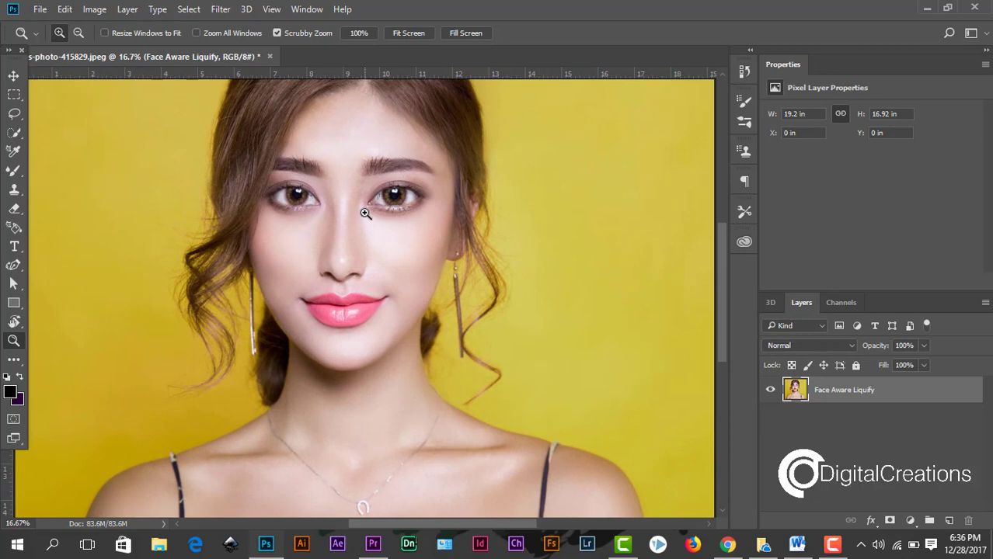
key(v)
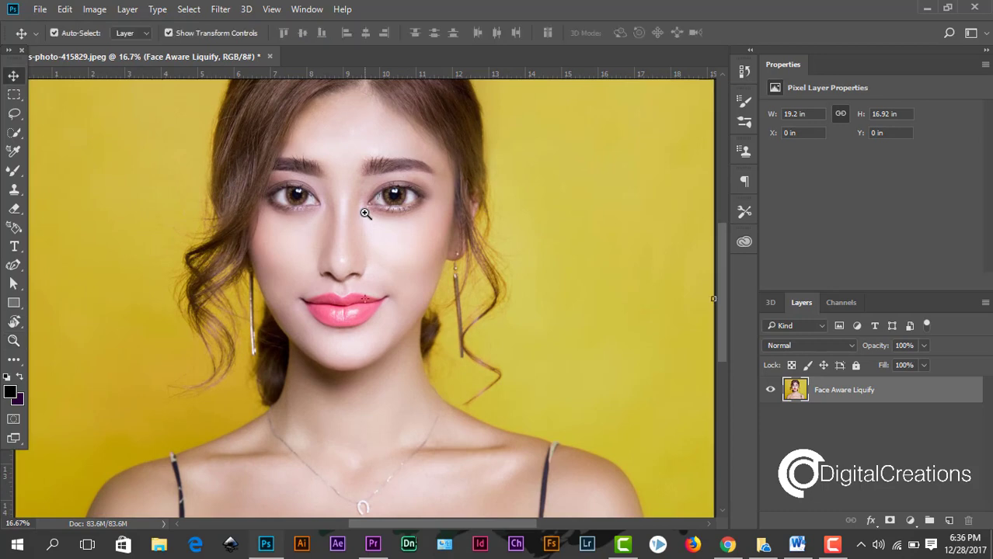
Step: Open pexels-photo-614810, convert its Background to Layer 0, and launch Liquify
click(39, 8)
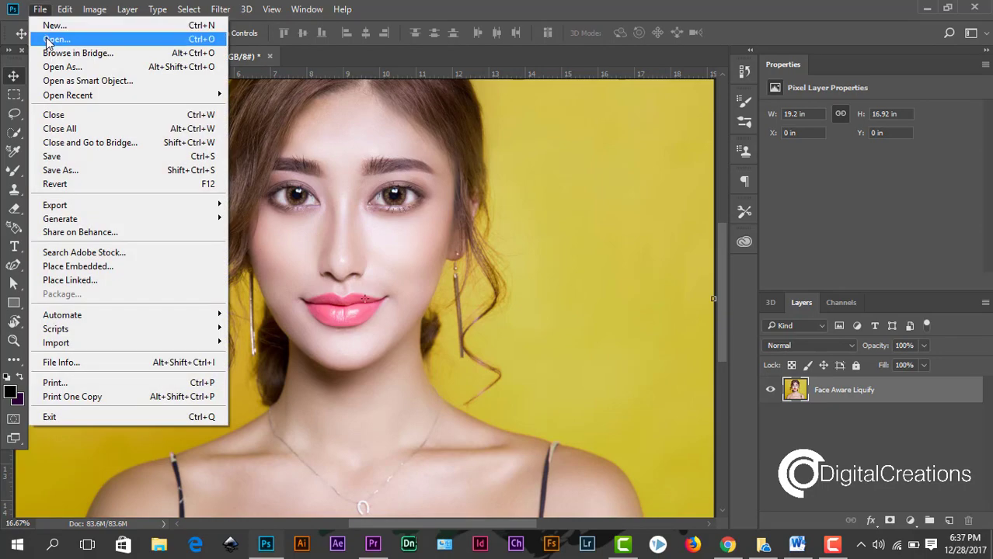
click(46, 40)
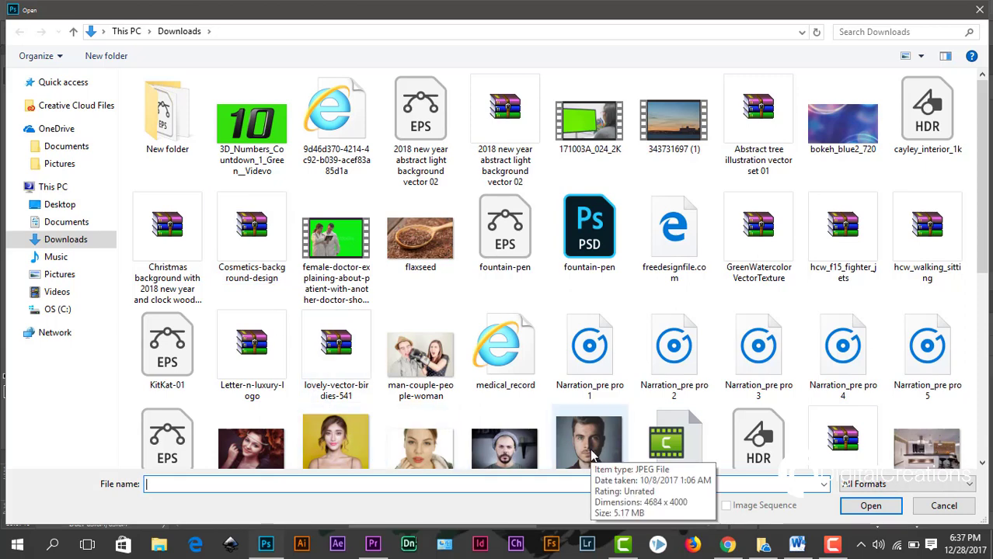
double_click(590, 447)
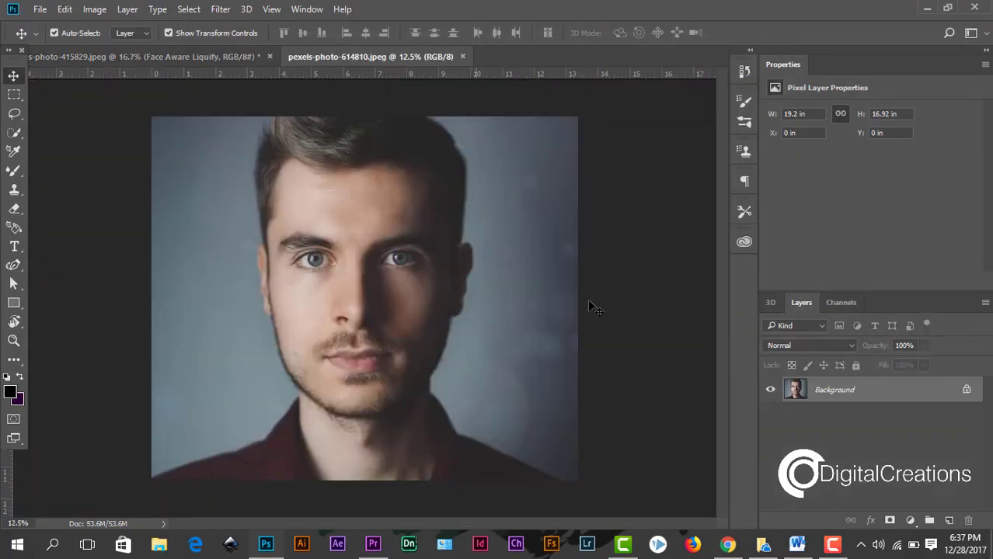
double_click(867, 393)
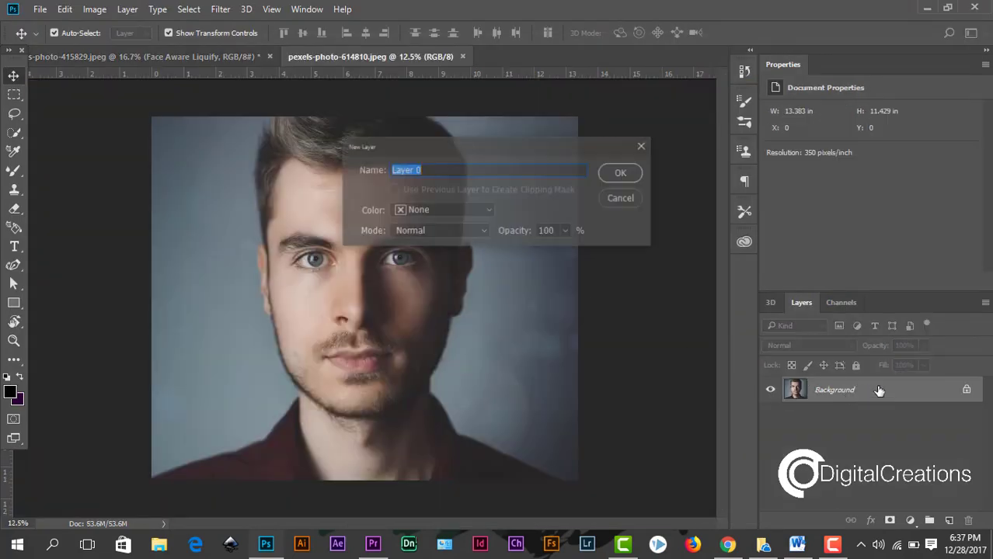
click(611, 178)
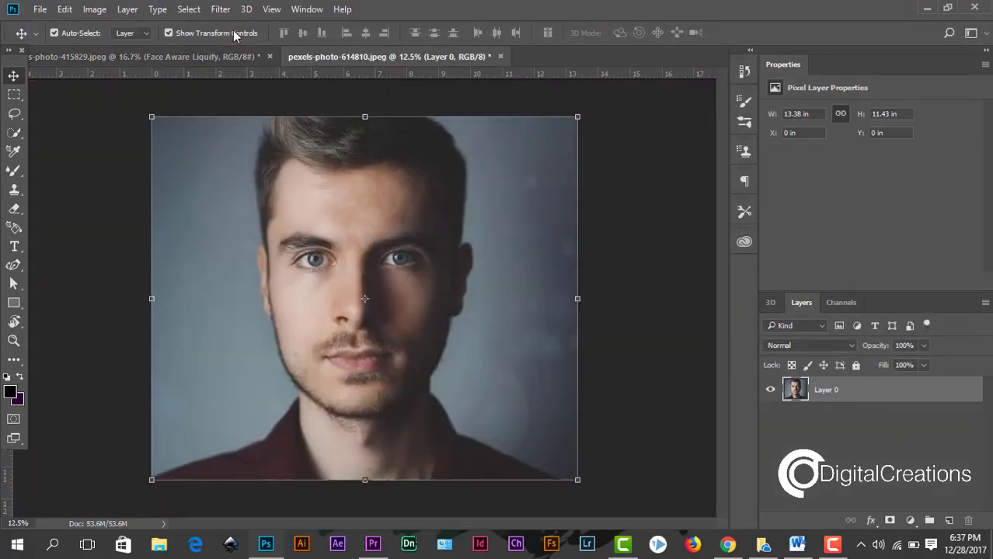
click(220, 9)
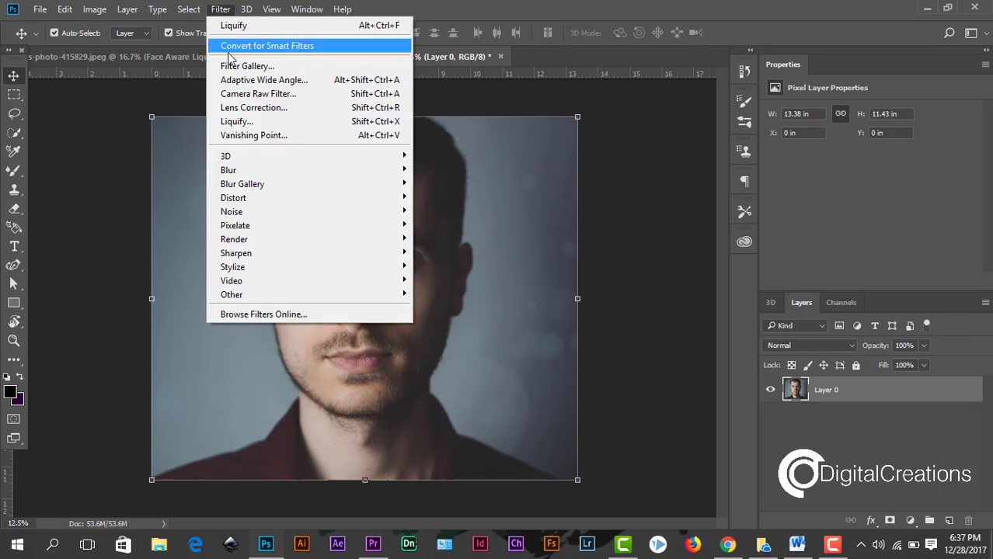
click(232, 125)
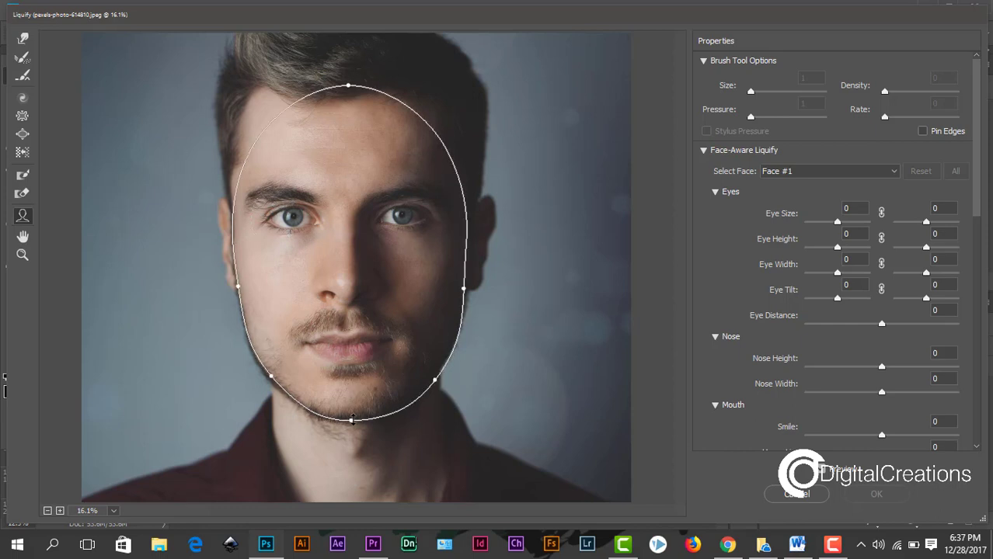
Step: Raise the chin, narrow the jaw, set Nose Height -67 and Width -96, reshape upper lip
drag(353, 419, 354, 414)
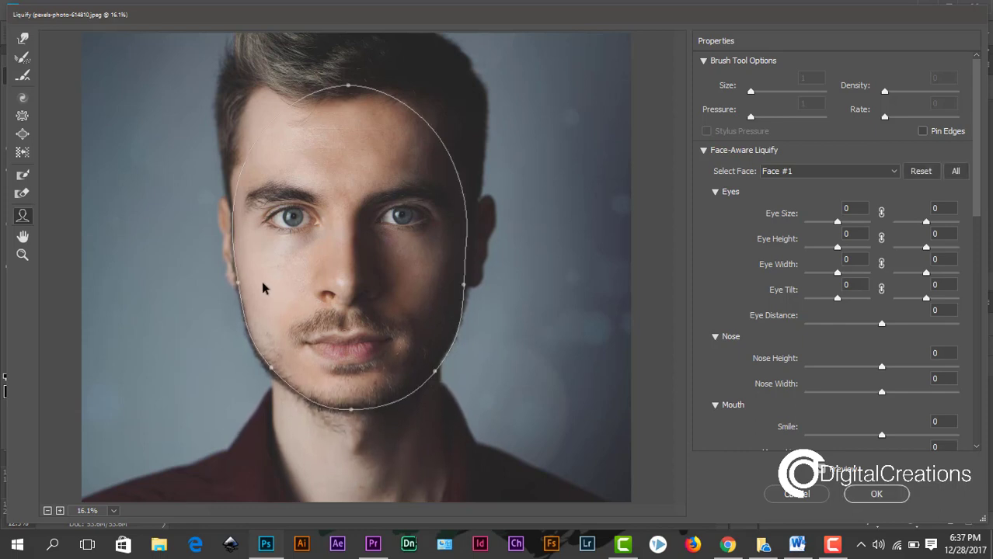
drag(242, 285, 264, 281)
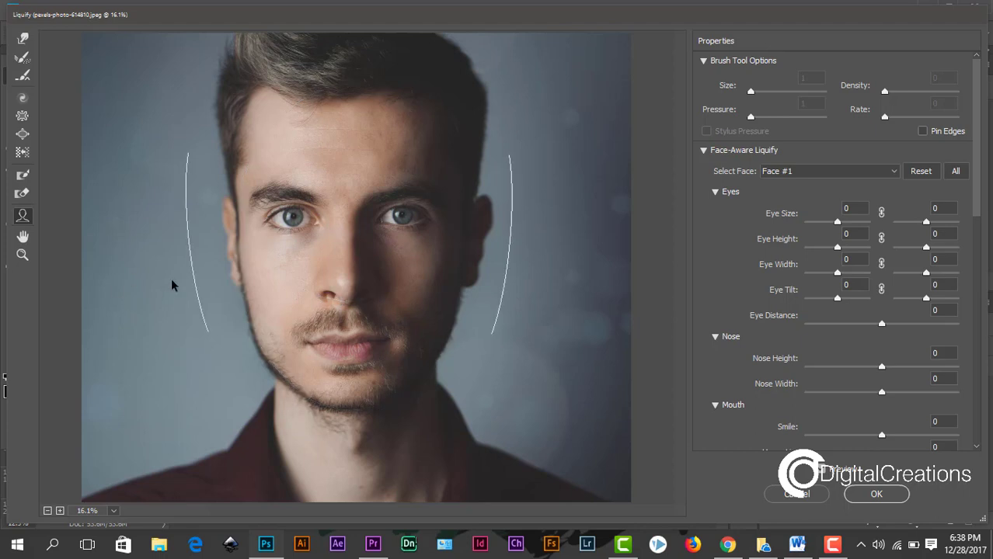
mouse_move(283, 294)
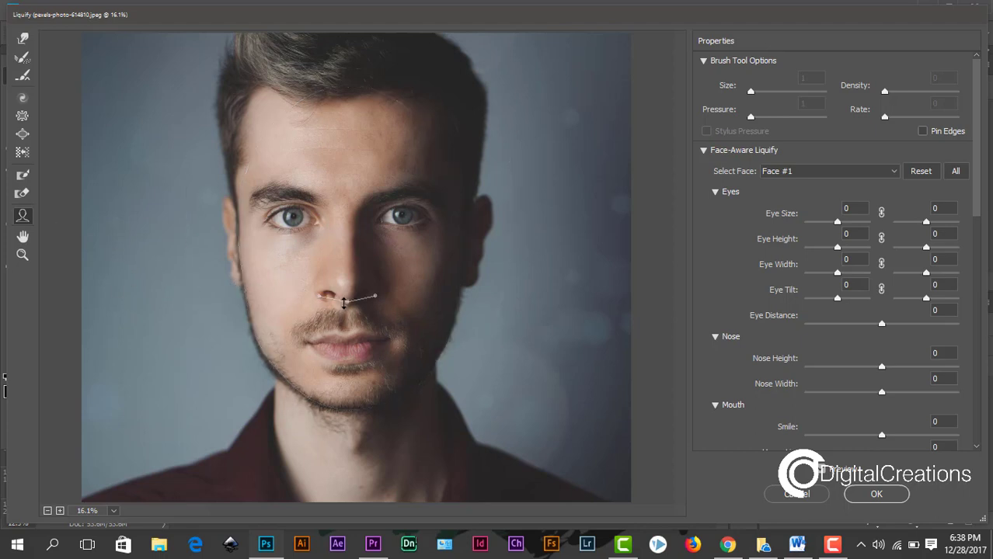
mouse_move(342, 292)
mouse_down()
mouse_move(394, 305)
mouse_move(346, 292)
mouse_up()
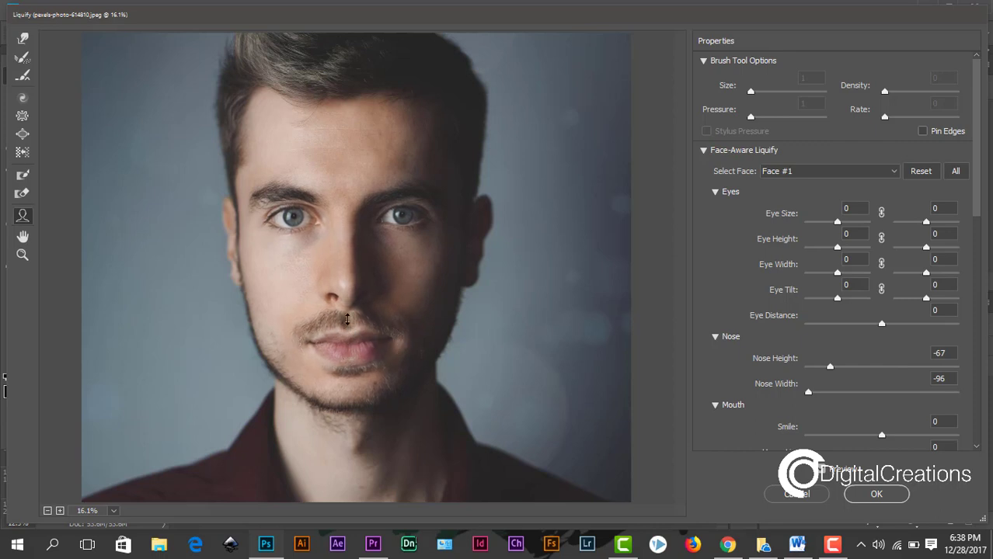
drag(347, 324, 347, 317)
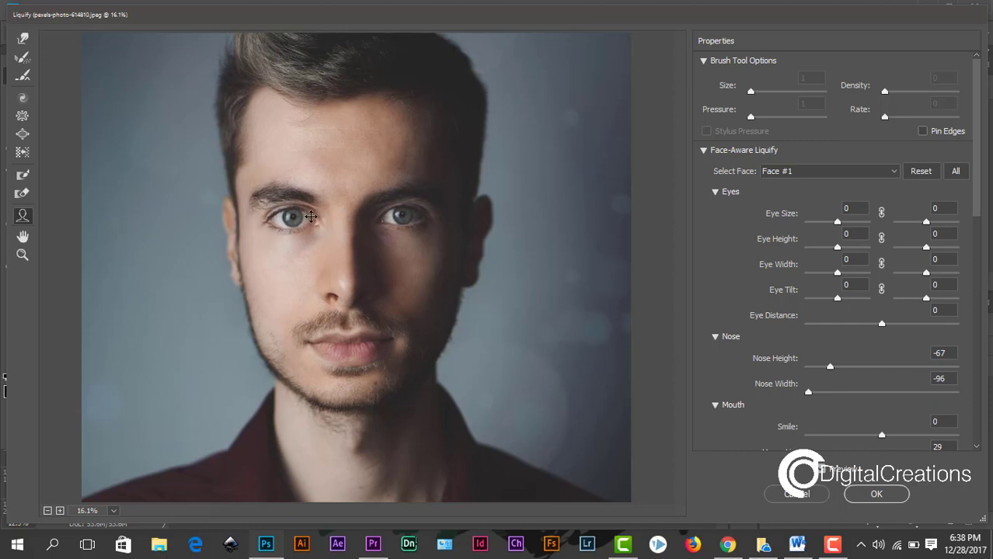
Step: Raise and enlarge the eyes (Height 77/71, Size 35), Nose Height -58, longer chin, eye Tilt 79/33
mouse_move(300, 191)
drag(300, 191, 300, 185)
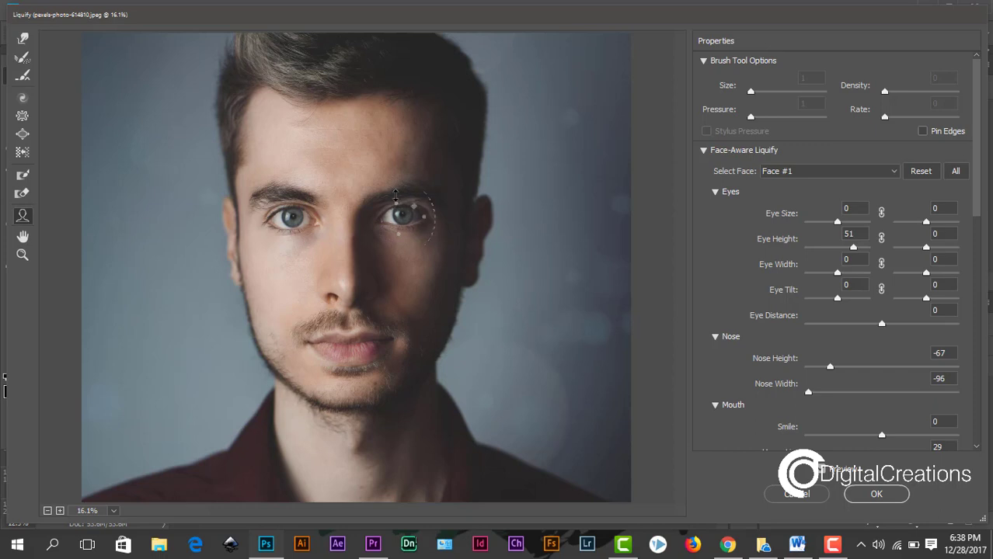
drag(394, 191, 393, 183)
mouse_move(338, 129)
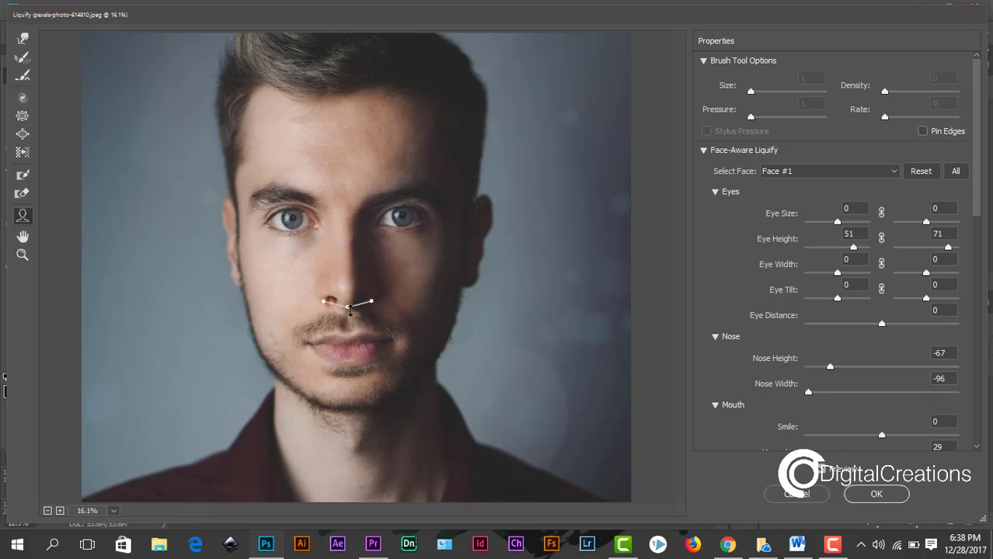
drag(348, 309, 348, 304)
drag(403, 200, 398, 195)
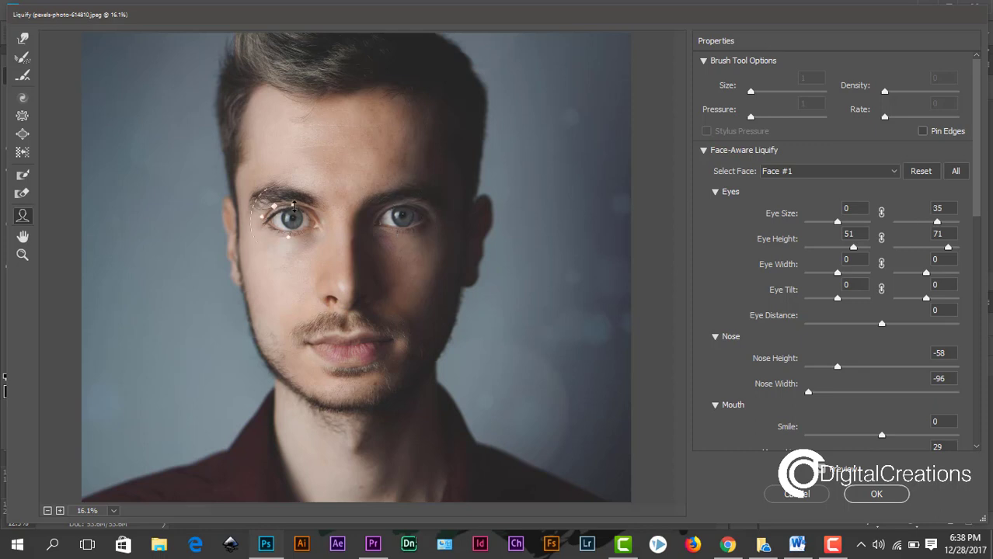
drag(293, 212, 287, 203)
drag(347, 404, 347, 414)
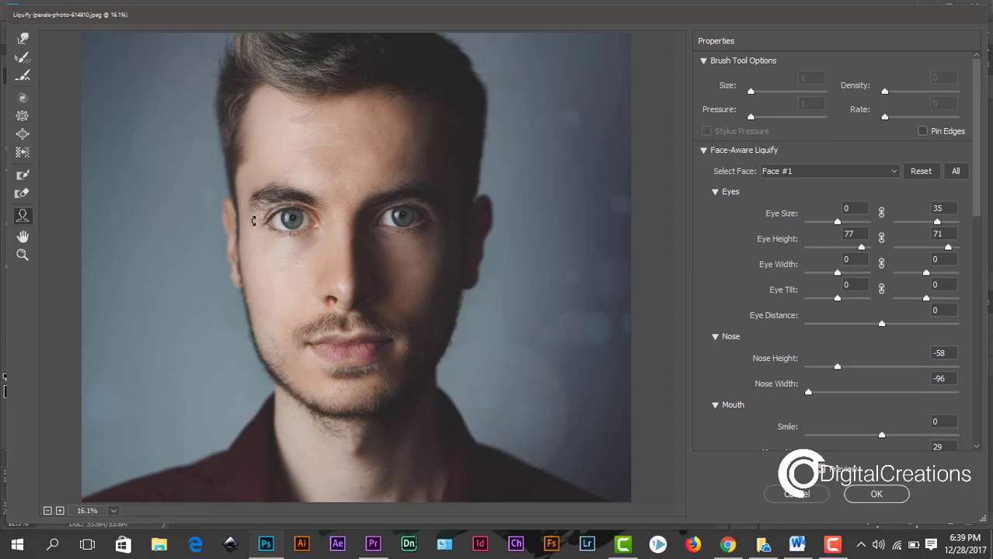
drag(253, 205, 256, 225)
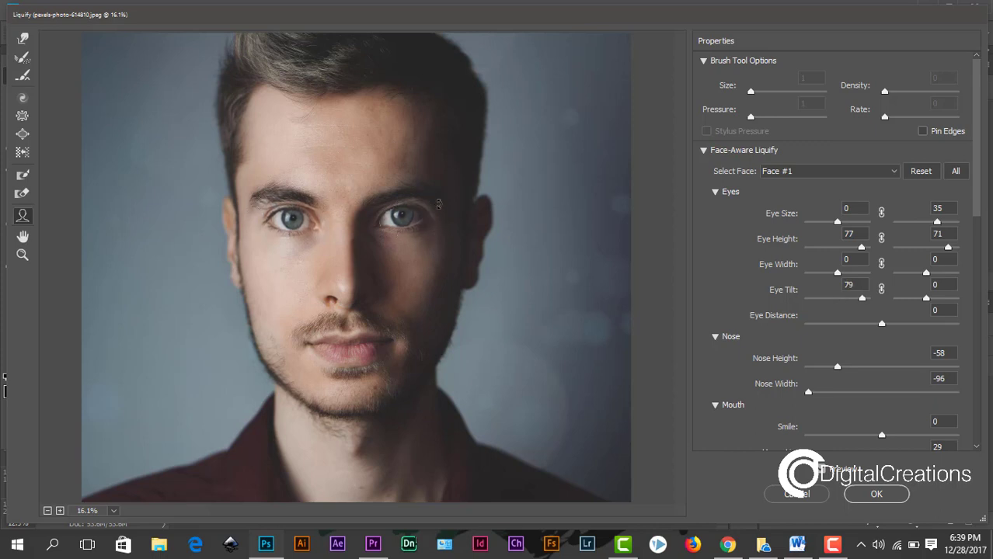
drag(440, 211, 457, 257)
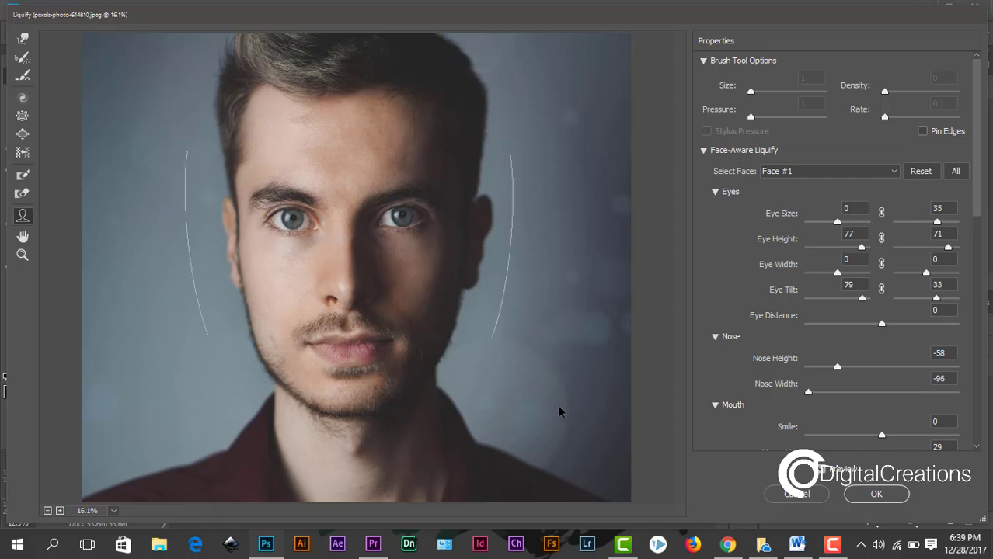
click(874, 495)
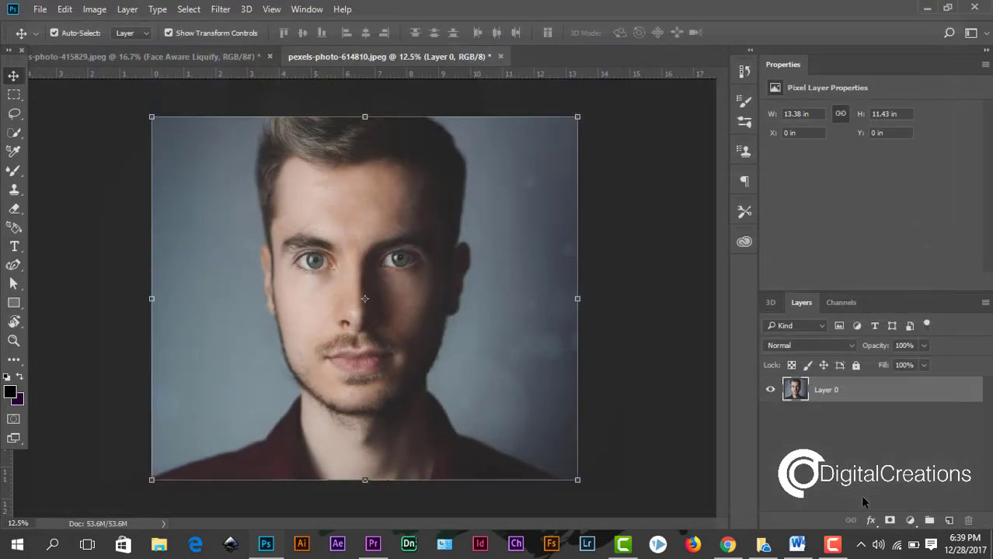
click(597, 167)
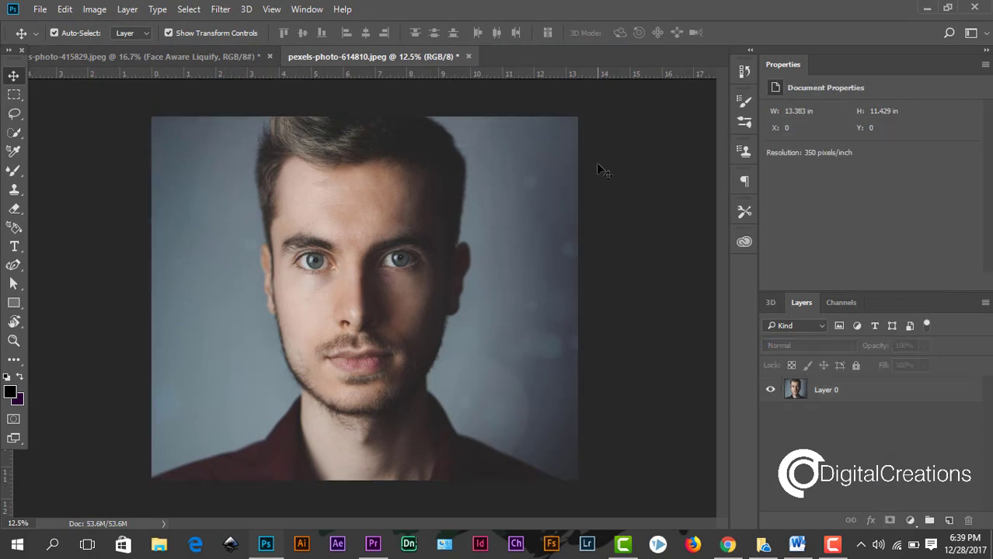
key(ctrl+z)
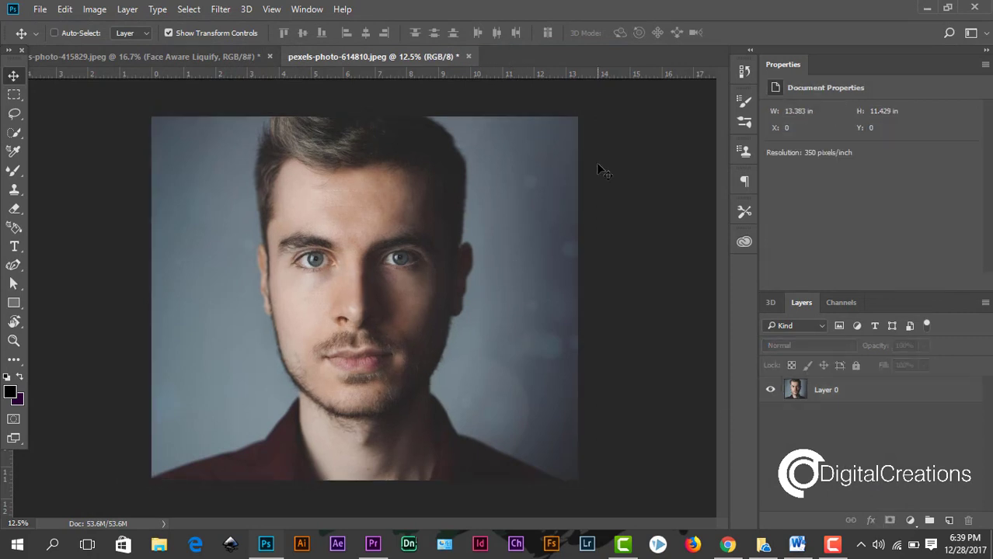
key(ctrl+z)
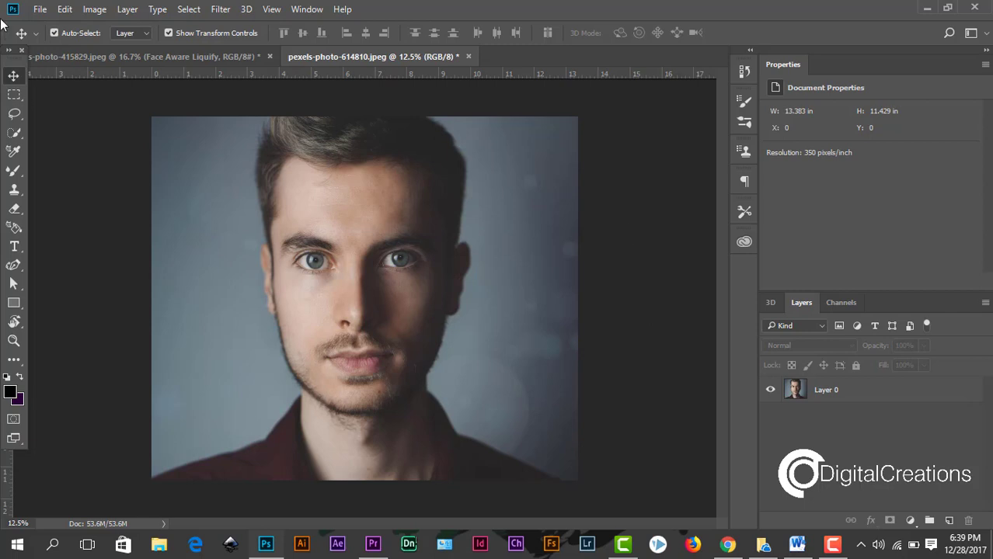
Step: Open man-couple-people-woman.jpg and convert its Background into Layer 0
click(39, 10)
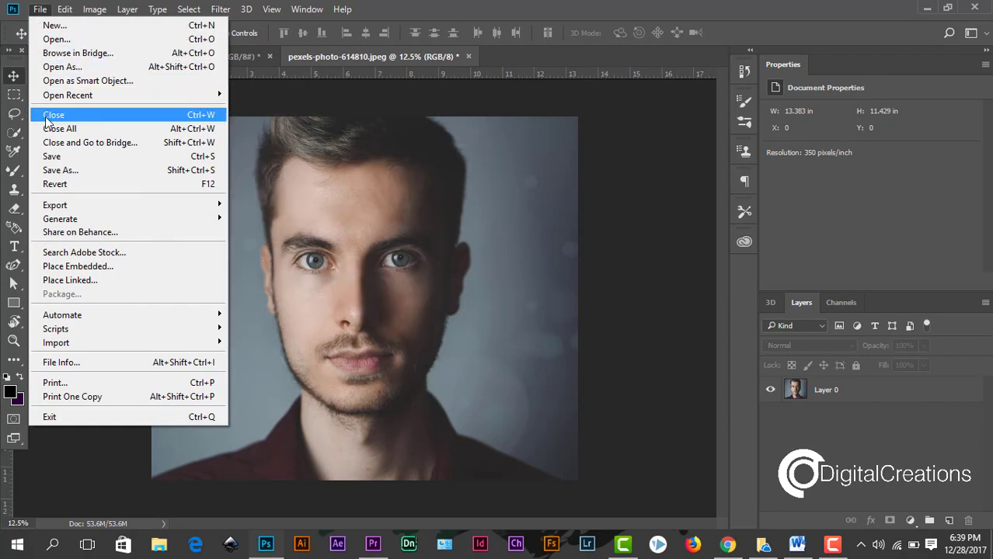
click(48, 39)
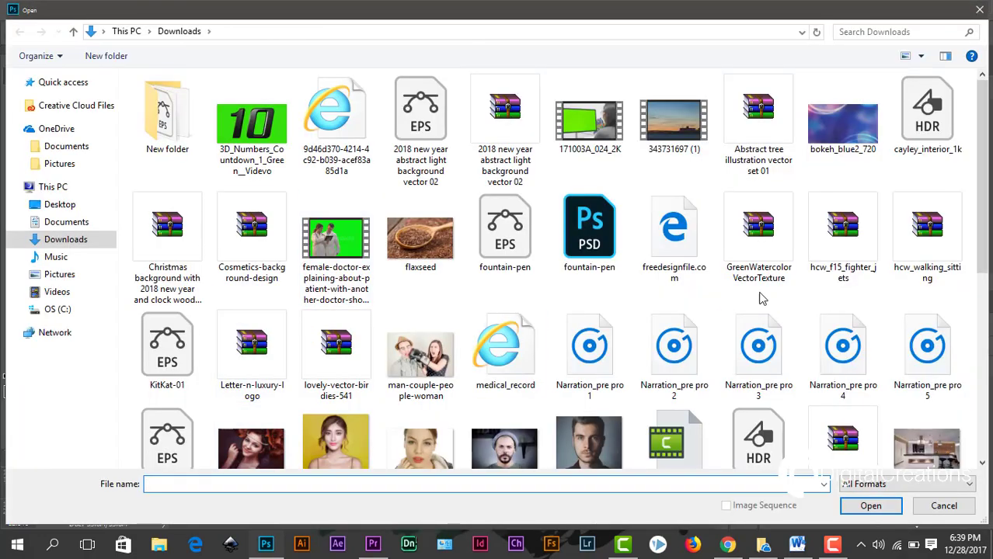
double_click(419, 354)
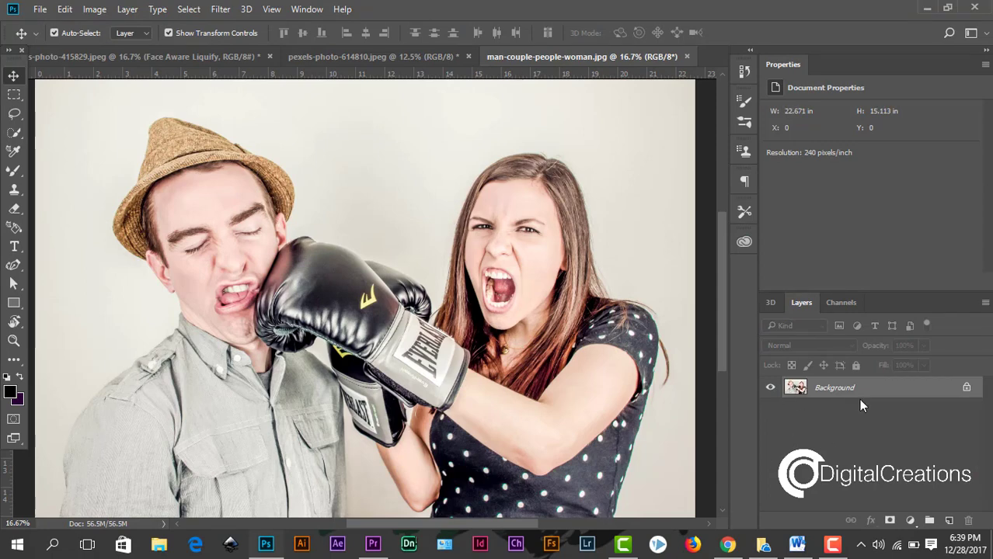
double_click(872, 395)
click(624, 173)
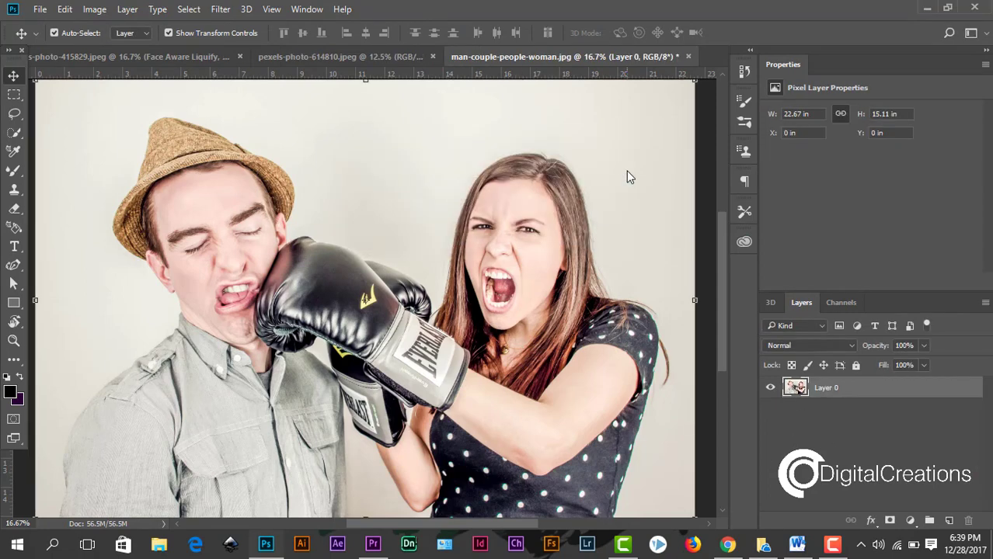
Step: Apply Brightness/Contrast with Brightness -28 and Contrast 19
click(64, 9)
click(40, 10)
click(93, 11)
mouse_move(210, 47)
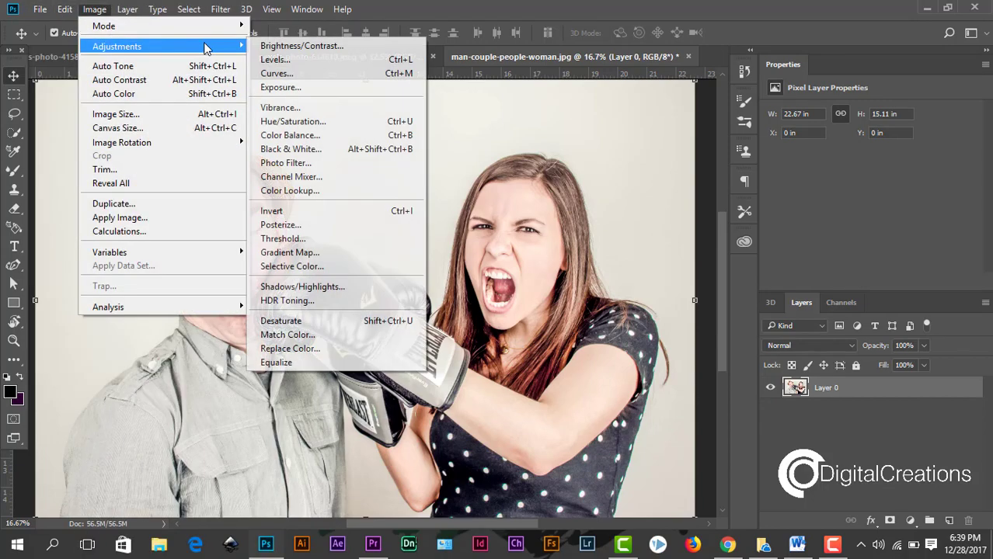
click(298, 47)
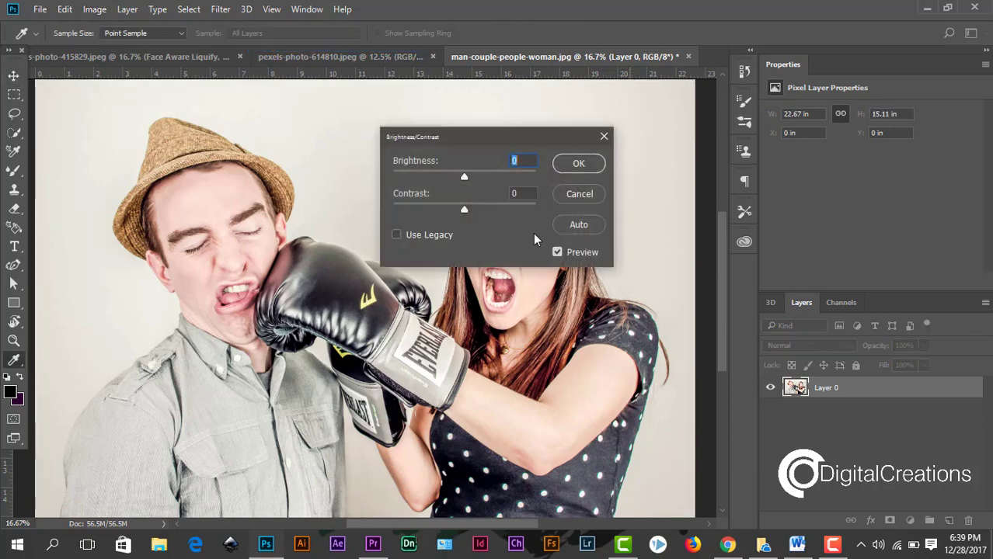
drag(465, 177, 472, 212)
click(576, 166)
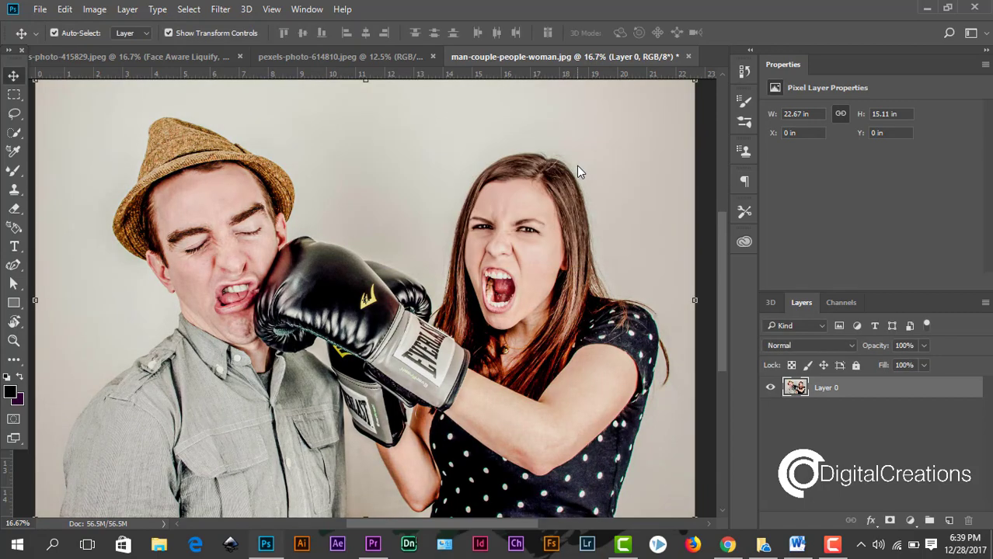
Step: Open Filter > Liquify on the photo and select Face #1, the woman
click(222, 10)
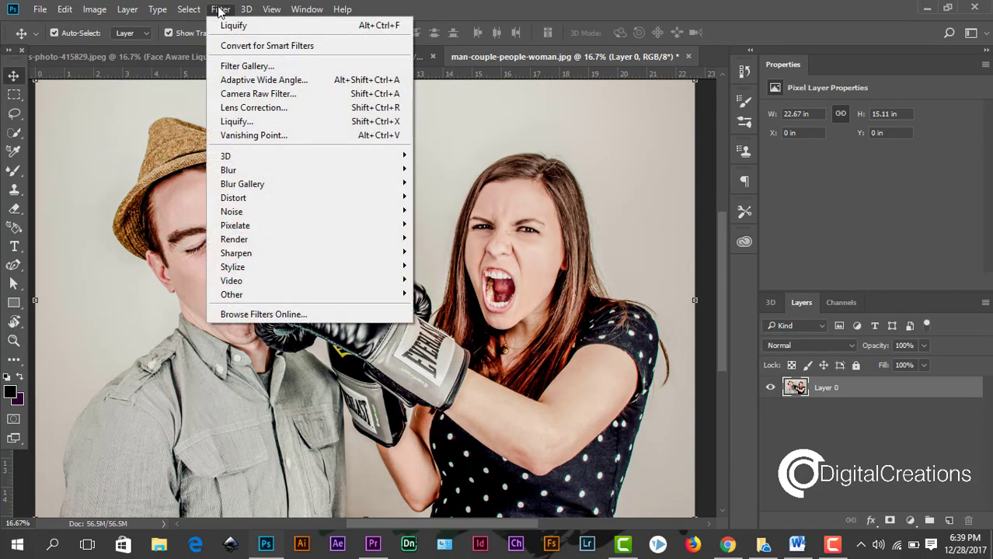
click(237, 121)
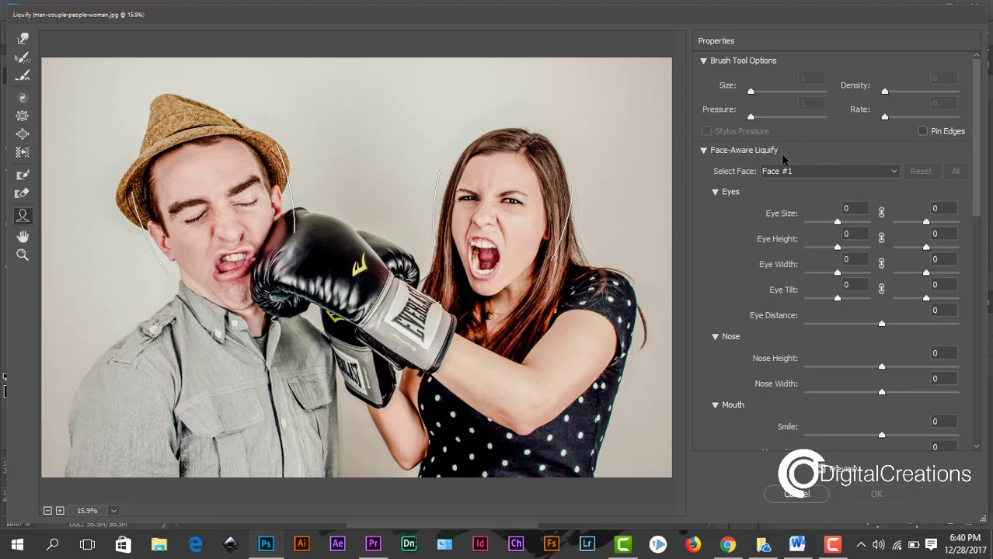
click(788, 173)
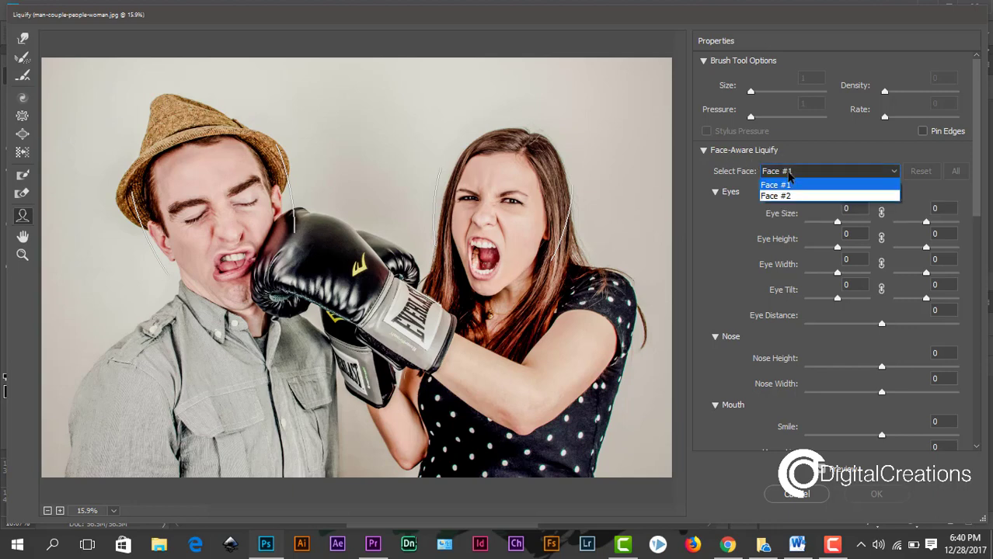
click(789, 196)
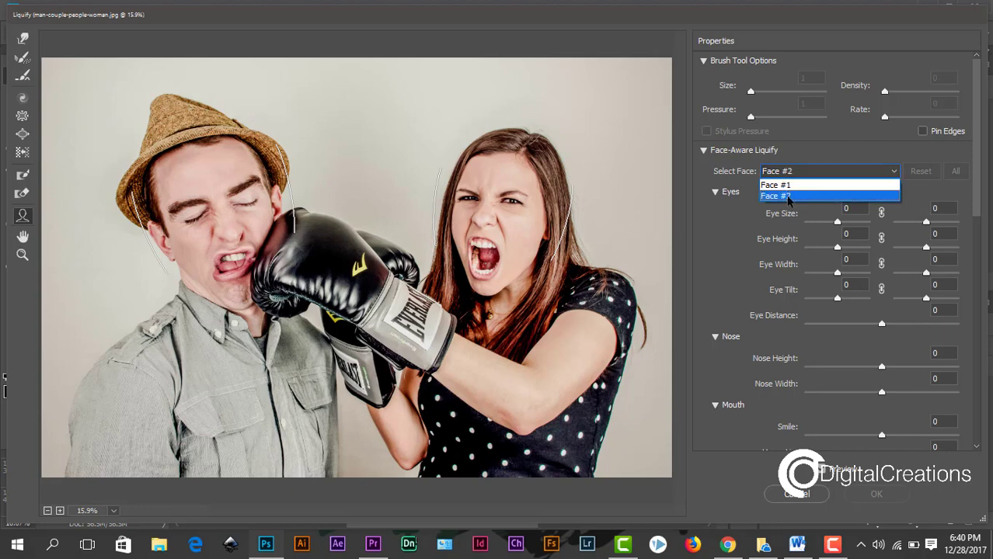
click(784, 172)
click(783, 184)
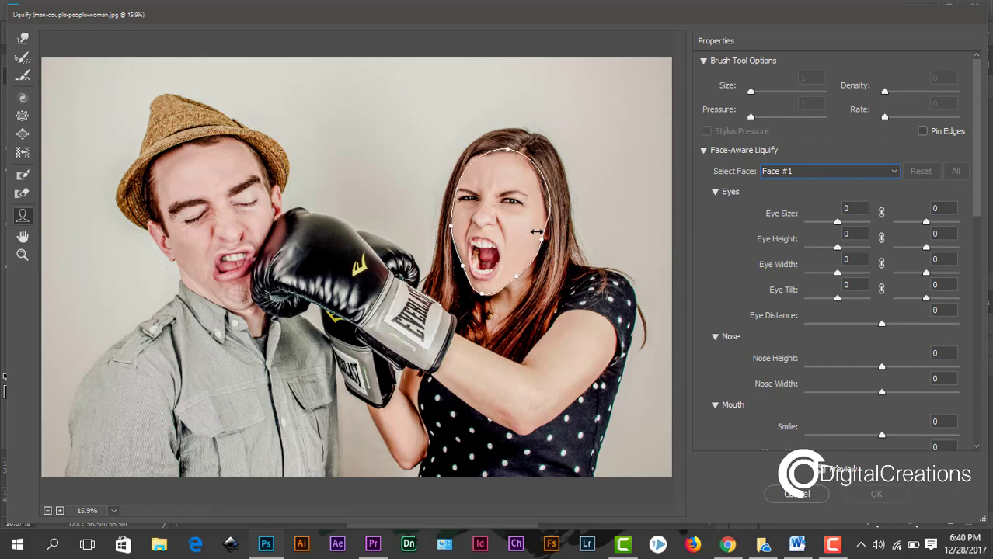
Step: Link both eyes and set Eye Size 98, Eye Height 100 and Eye Width 49
click(881, 213)
drag(837, 222, 868, 238)
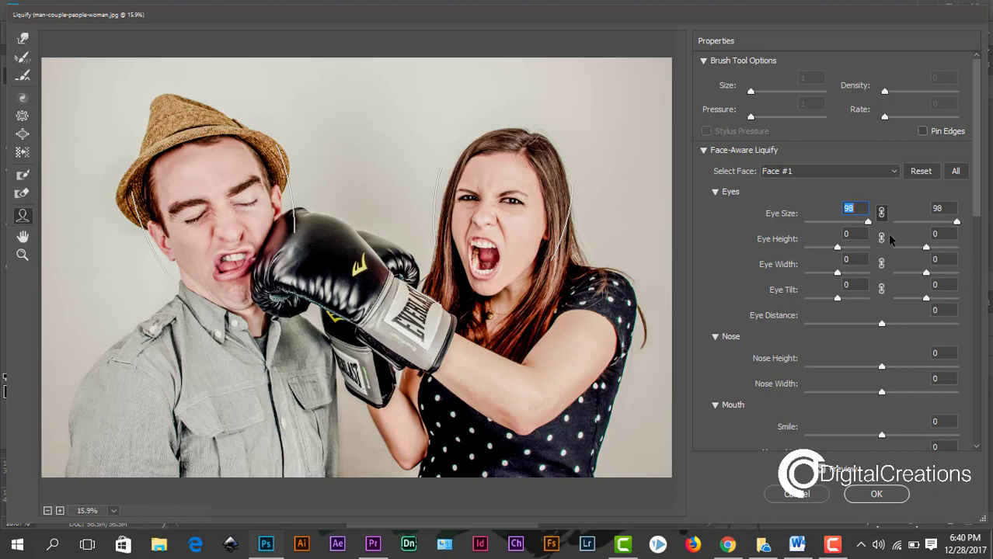
drag(837, 247, 876, 252)
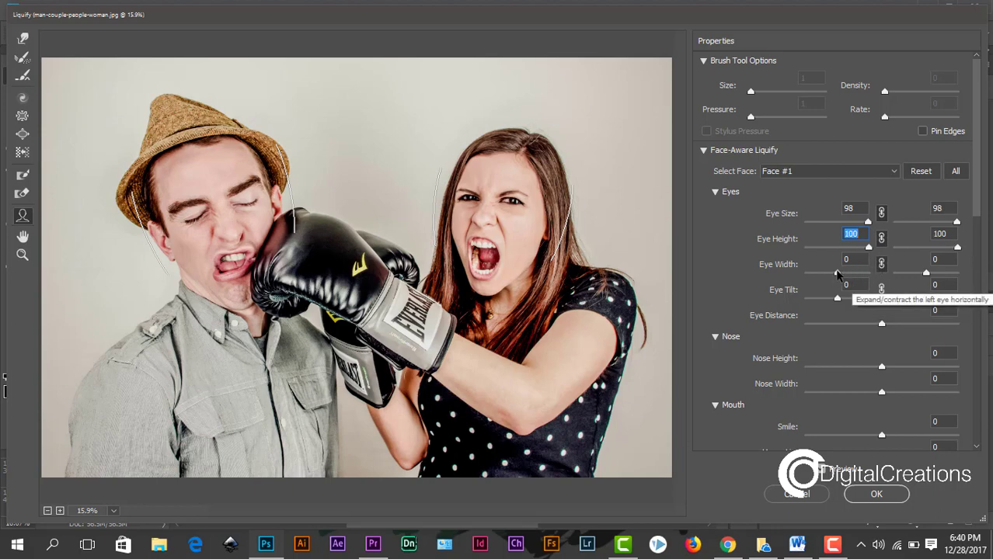
mouse_move(838, 274)
mouse_down()
mouse_move(877, 284)
mouse_move(850, 279)
mouse_up()
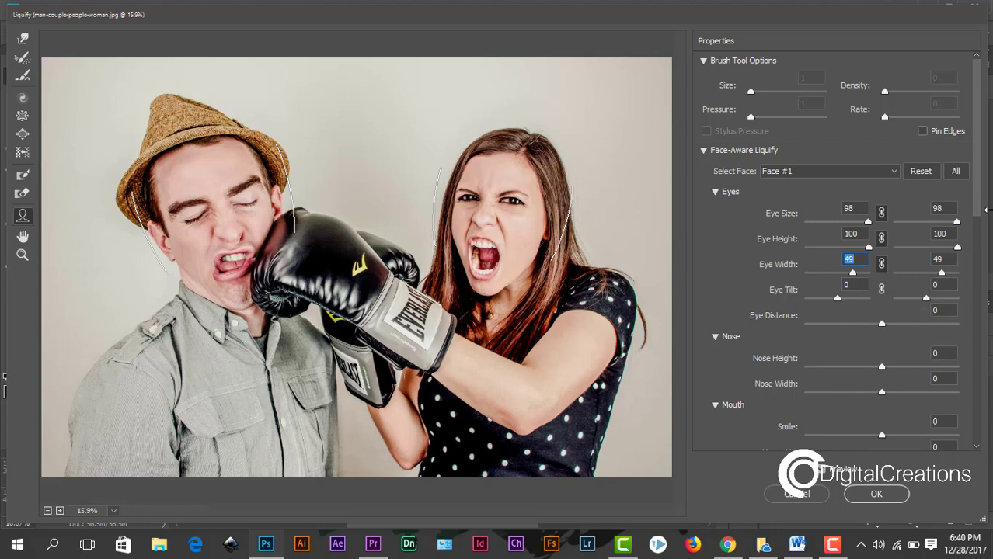
scroll(980, 193, down, 5)
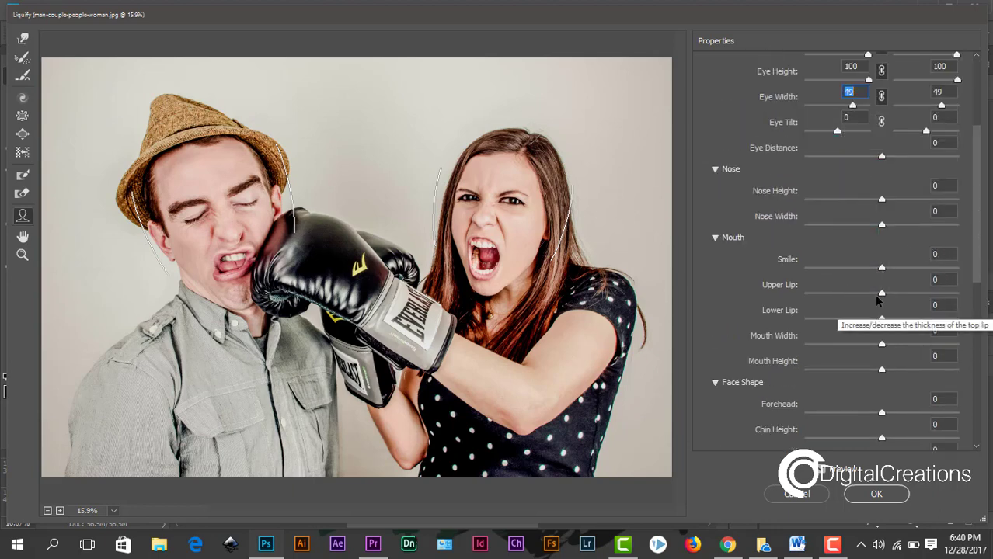
Step: Set mouth Width 99, Height 44, Smile -26, Lips 56/-52, and Forehead -47
drag(881, 345, 958, 353)
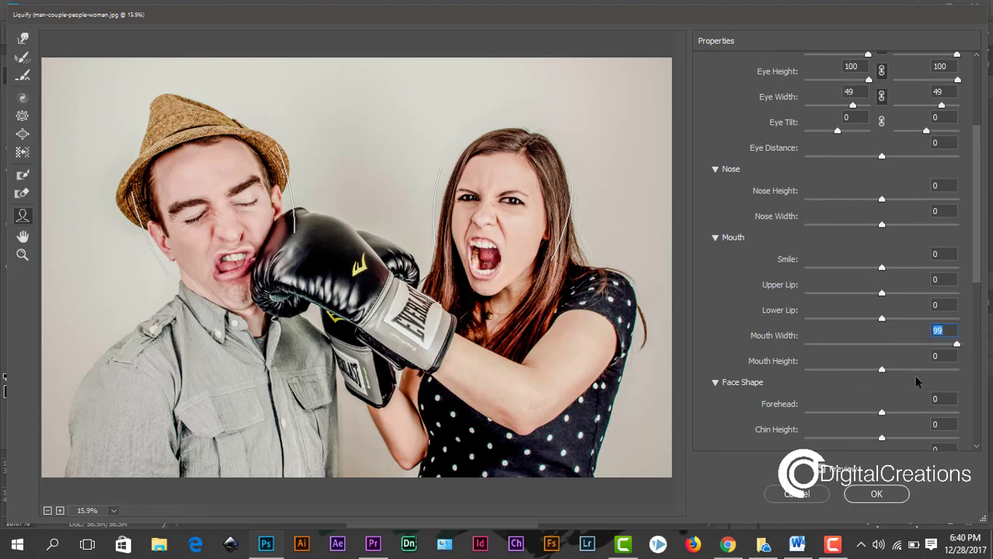
drag(882, 370, 926, 376)
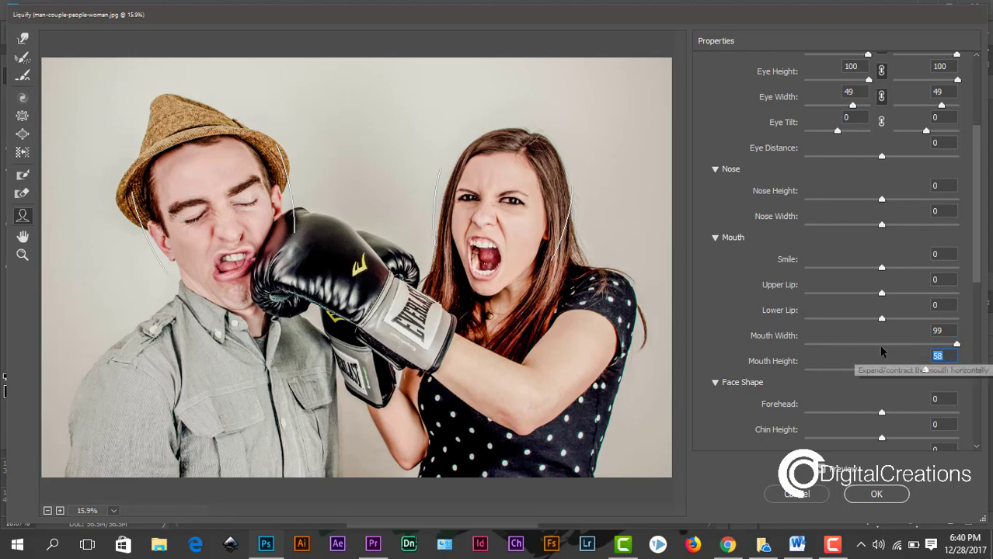
drag(882, 319, 841, 319)
drag(882, 293, 926, 300)
drag(889, 271, 859, 271)
drag(864, 371, 909, 371)
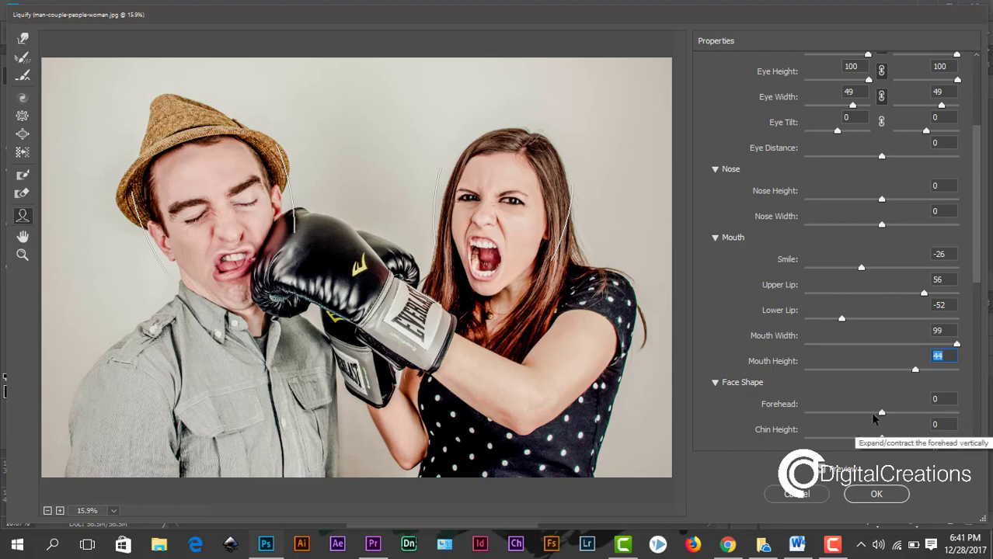
drag(881, 412, 832, 441)
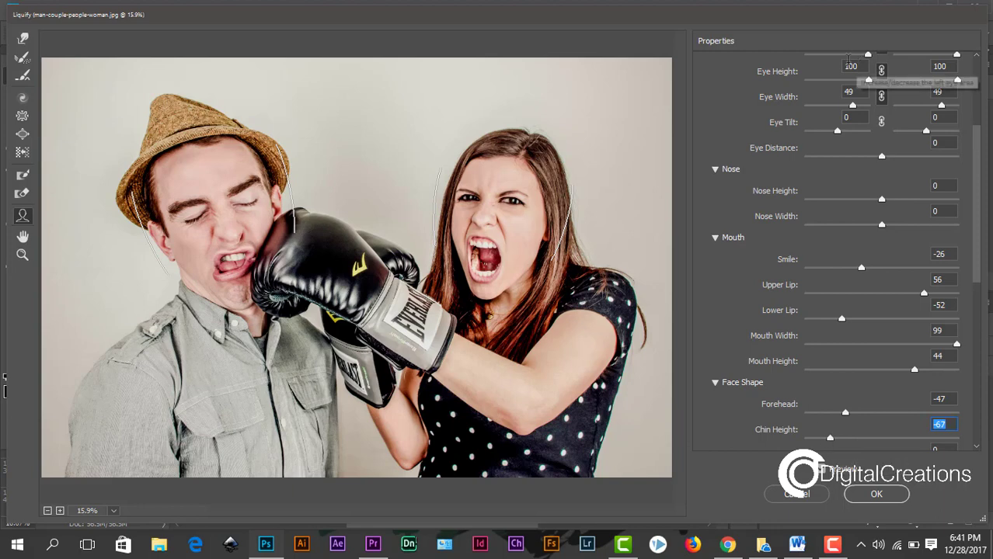
Step: Switch the Liquify face selection to Face #2, the man
scroll(981, 241, up, 5)
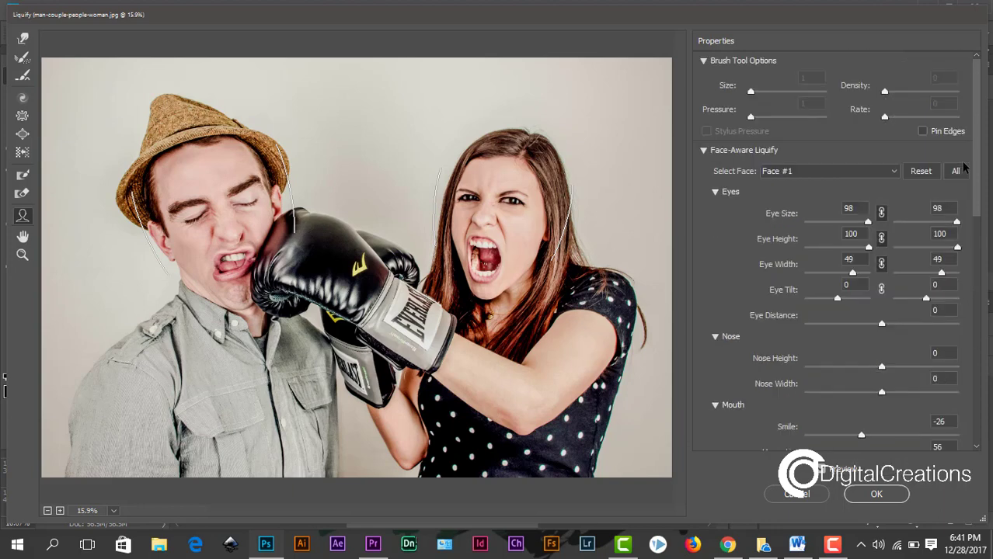
click(825, 171)
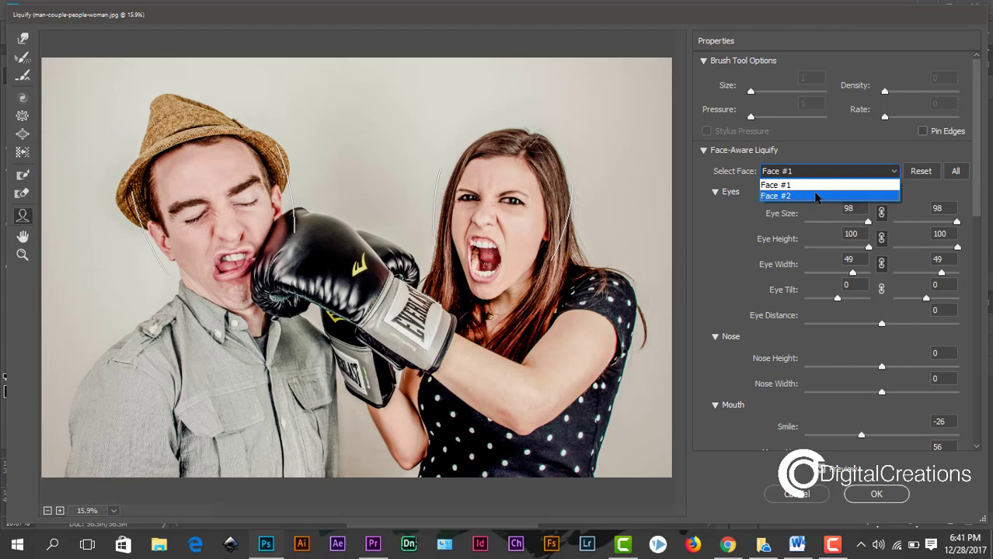
click(816, 196)
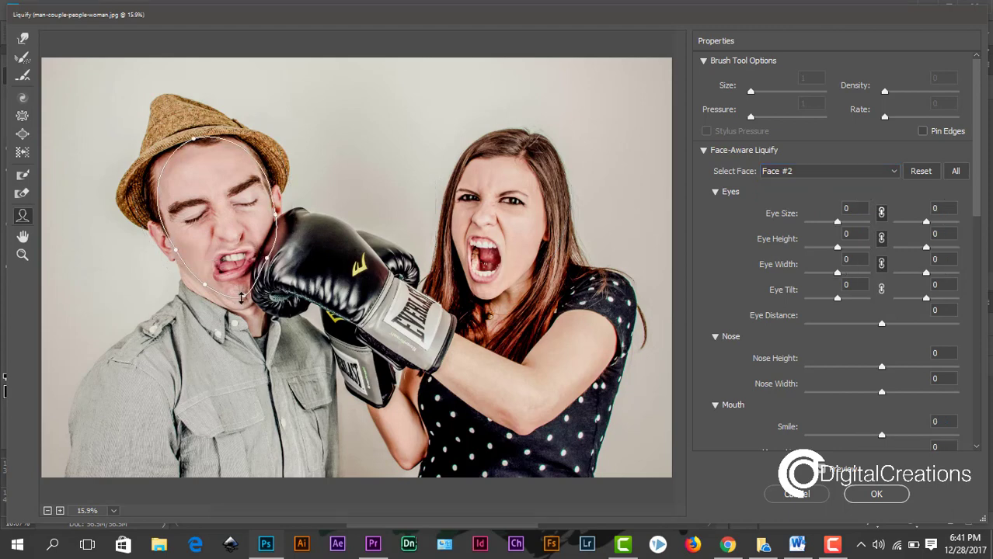
Step: Lengthen the man's chin, set Smile -85, Eye Height 100 and Eye Size -100
drag(242, 296, 243, 309)
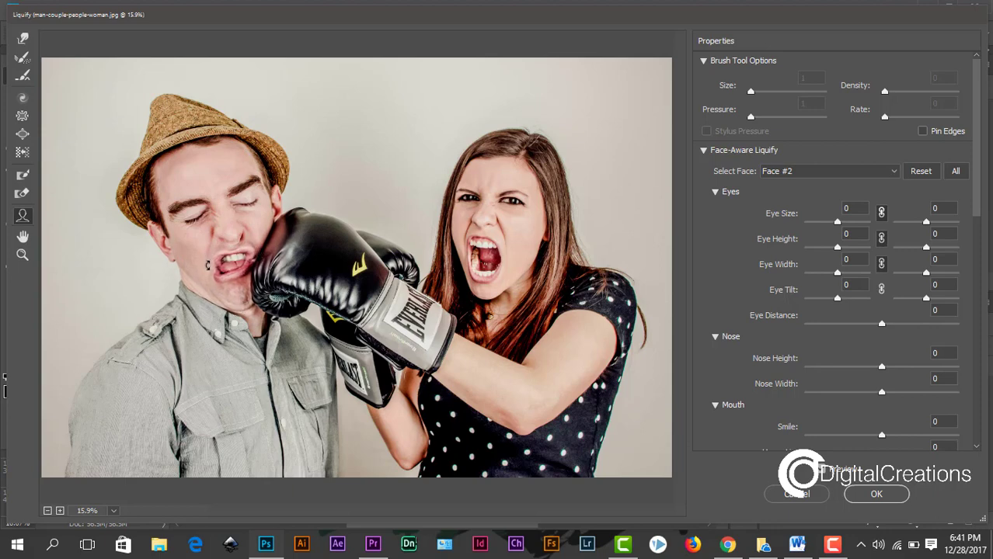
drag(208, 266, 201, 234)
drag(253, 196, 255, 177)
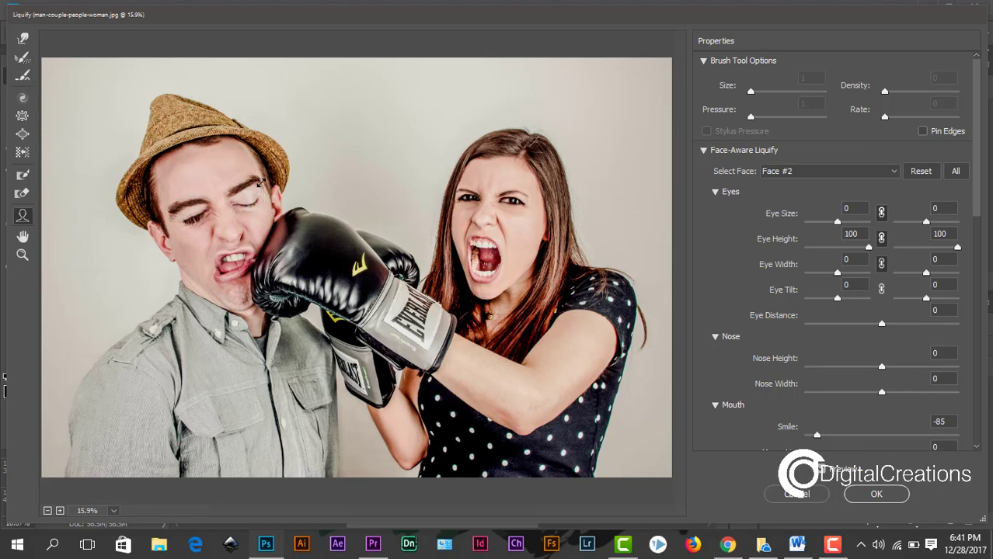
drag(261, 181, 232, 192)
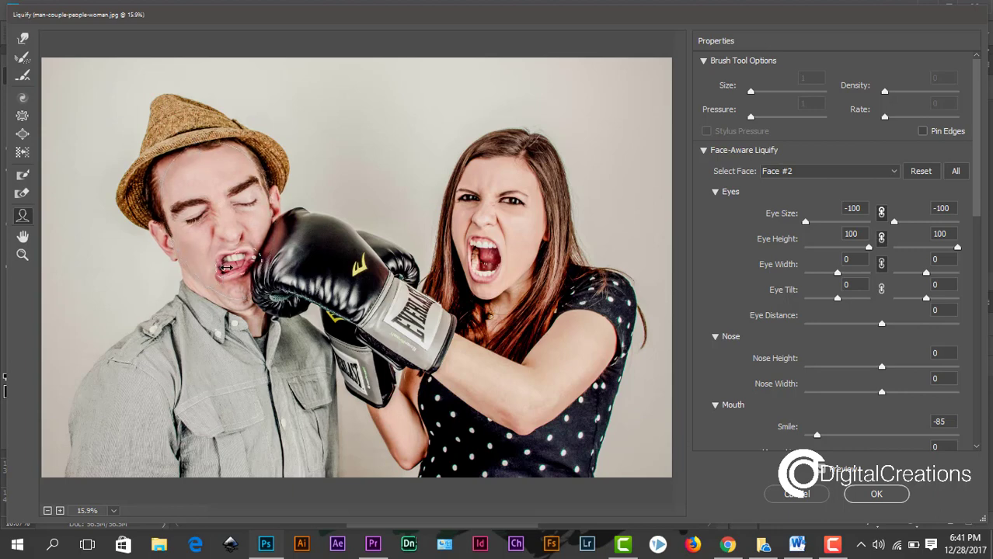
drag(226, 267, 215, 269)
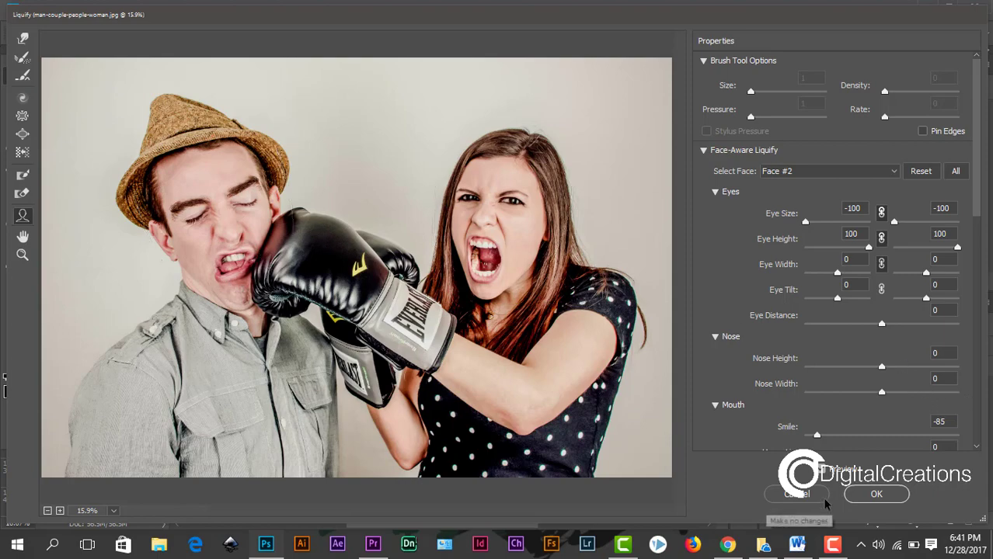
Step: Commit the Liquify face edits to Layer 0, then toggle Ctrl+Z to compare before and after
click(885, 494)
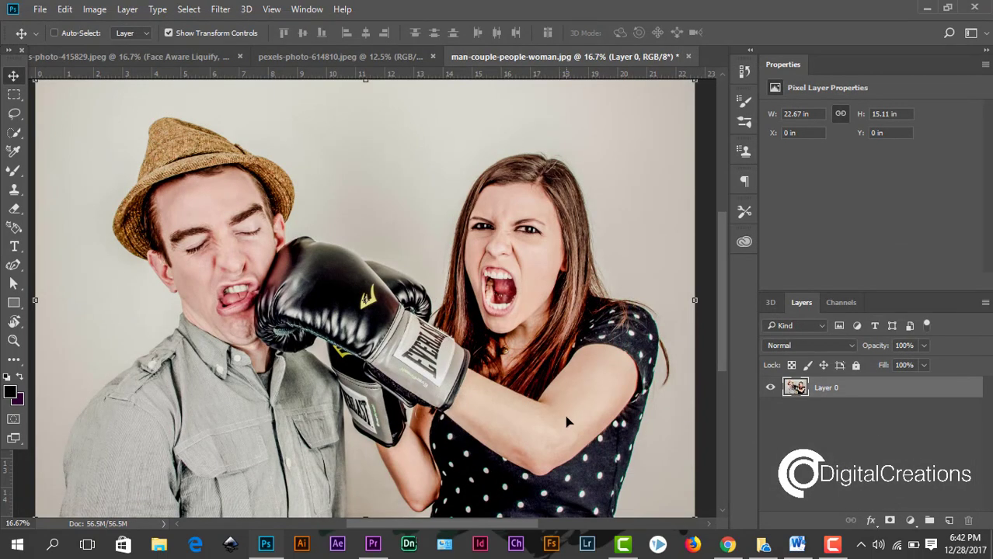
key(ctrl+z)
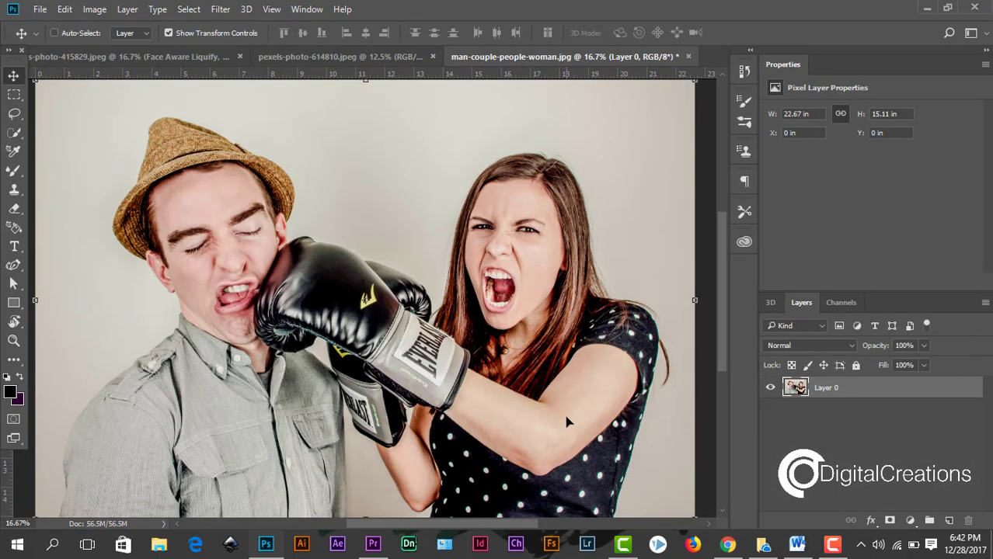
key(ctrl+z)
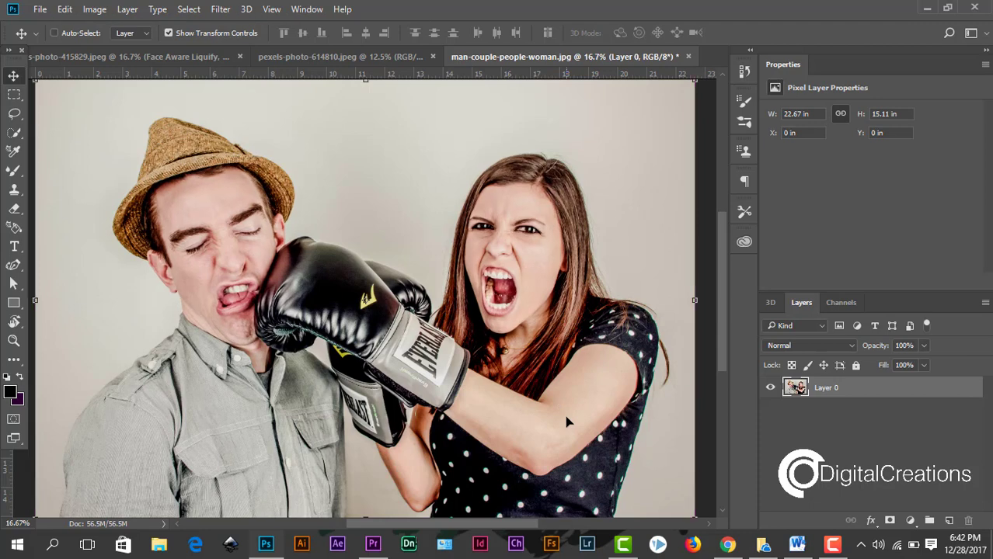
key(ctrl+z)
key(ctrl+z)
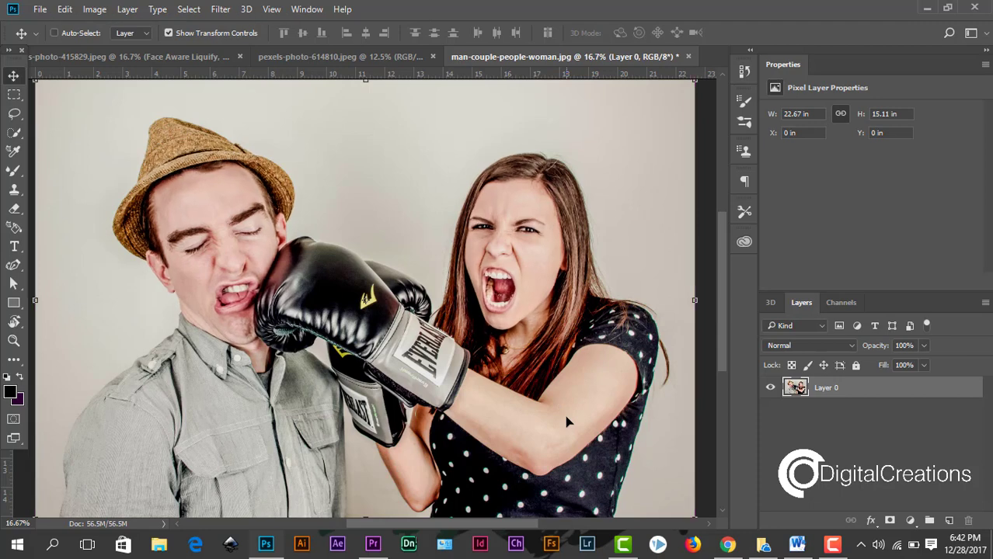